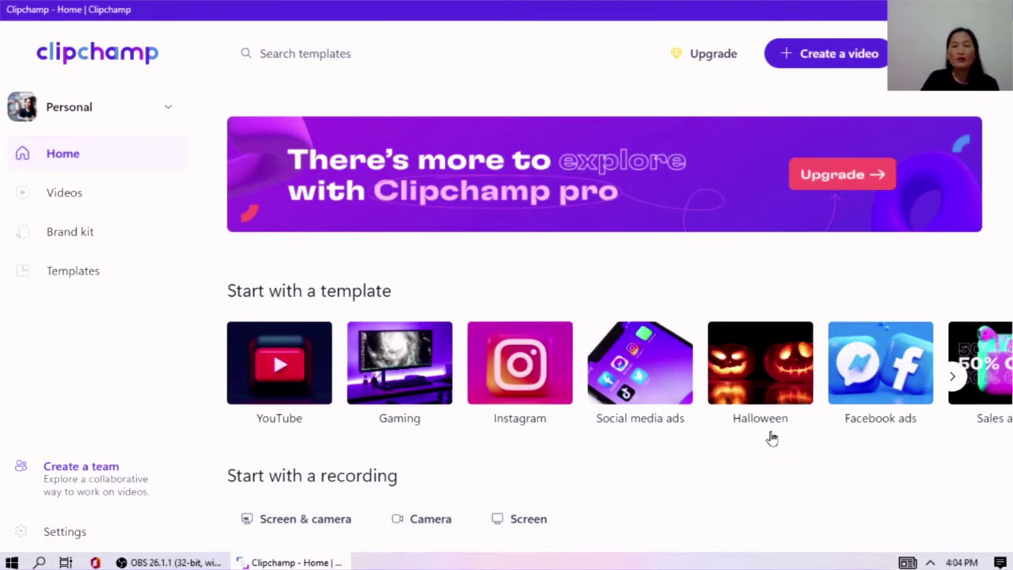
# - Create a new video project and look through the available template categories
pyautogui.click(953, 376)
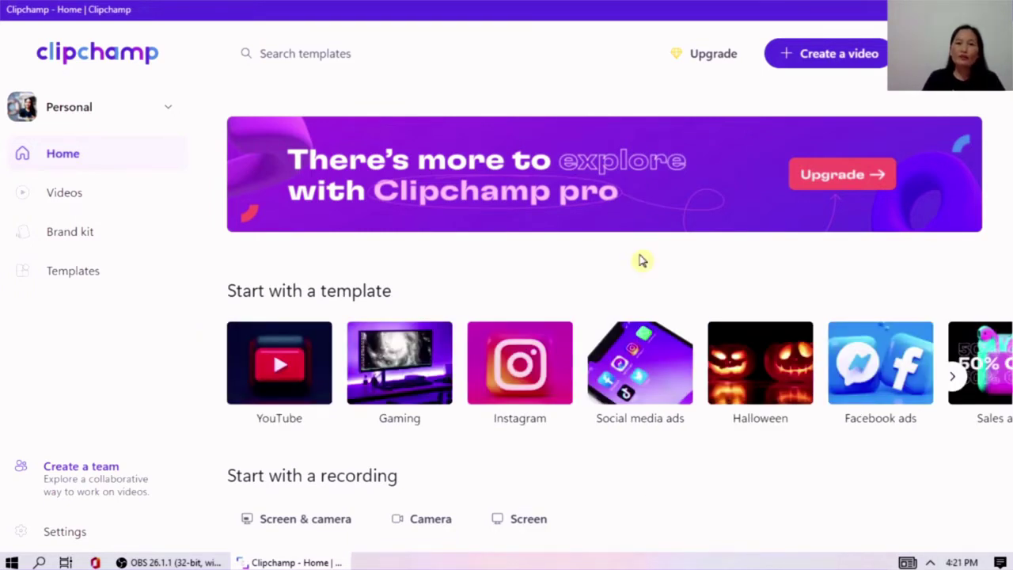
pyautogui.click(831, 61)
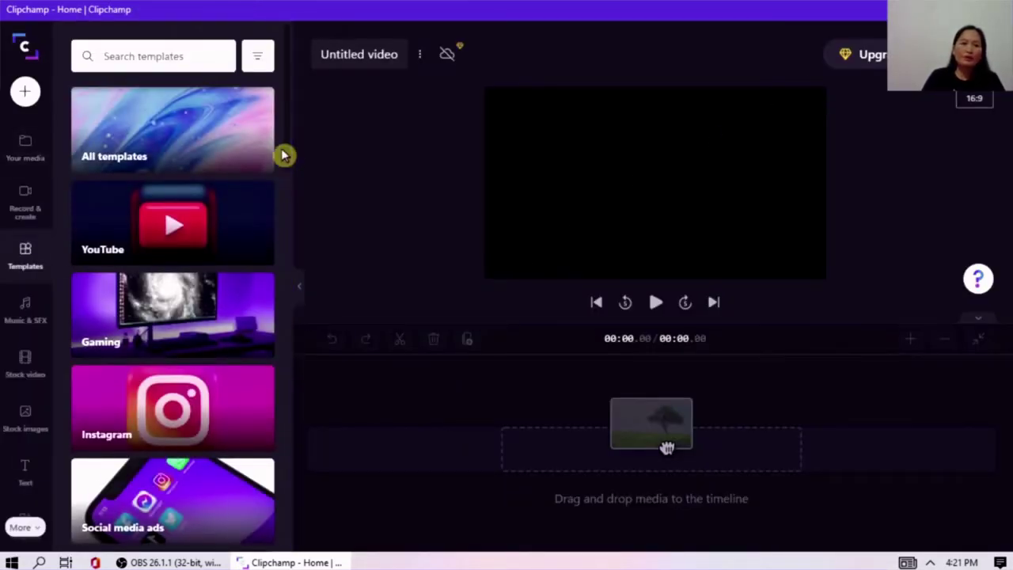
pyautogui.scroll(-2, 281, 225)
pyautogui.scroll(-7, 279, 226)
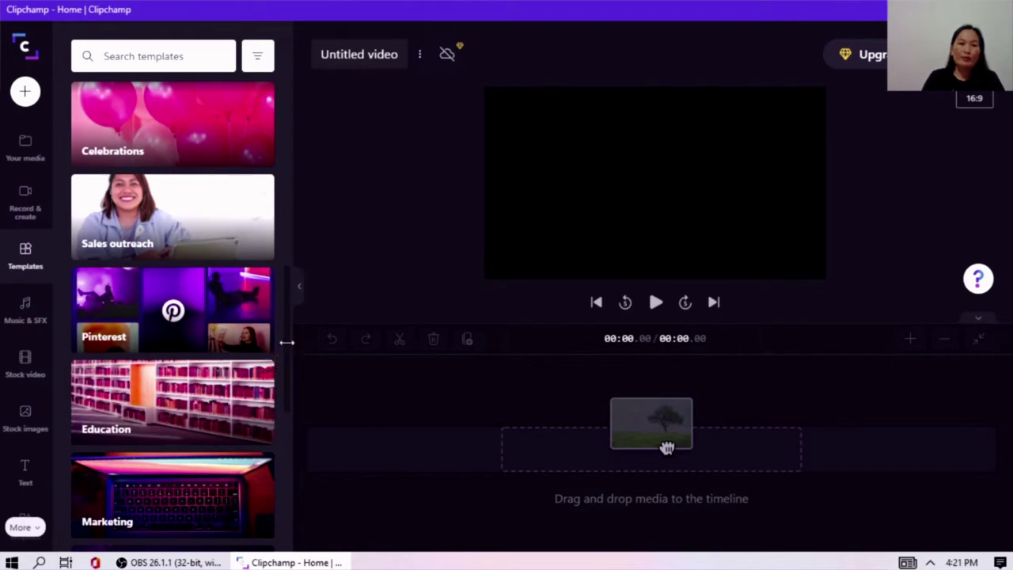
pyautogui.scroll(10, 283, 347)
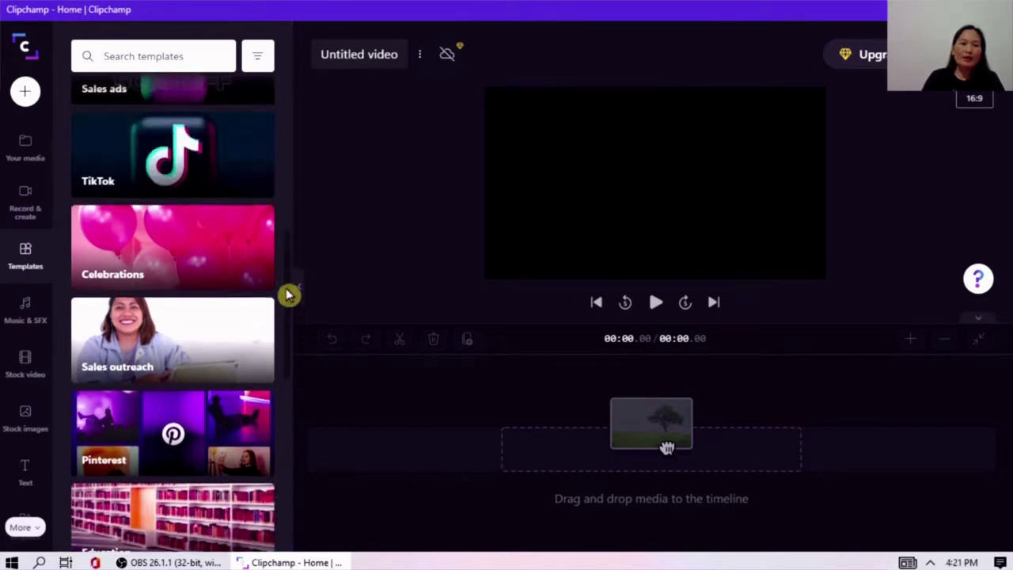
pyautogui.scroll(2, 281, 229)
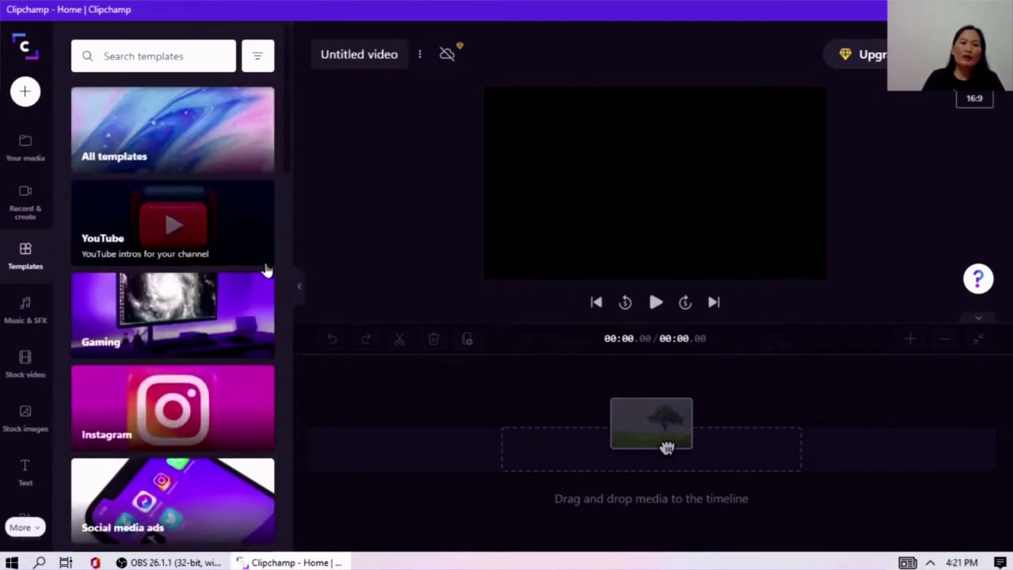
# - Open the All templates category and look through the templates it offers
pyautogui.click(113, 160)
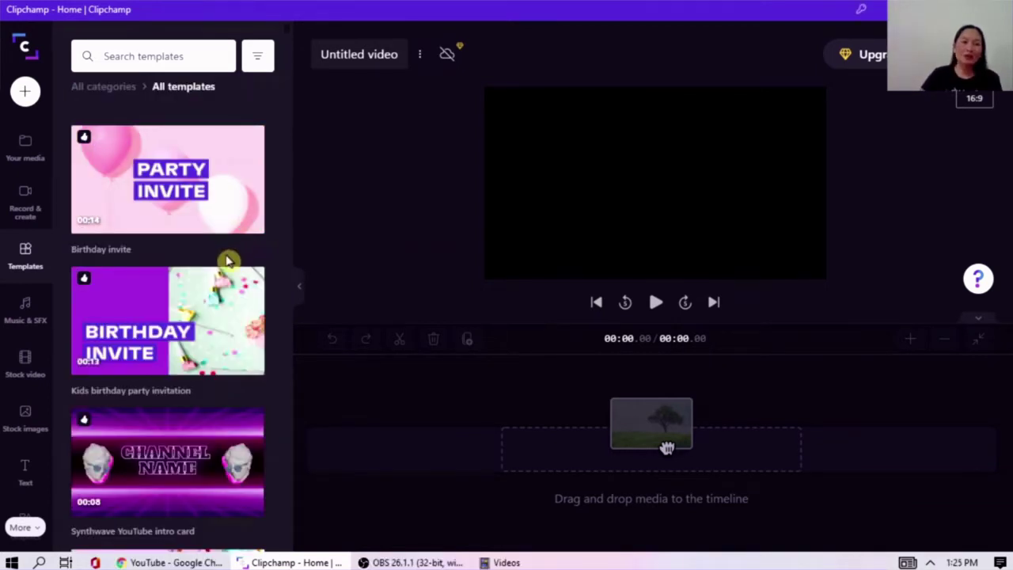
pyautogui.moveTo(228, 279)
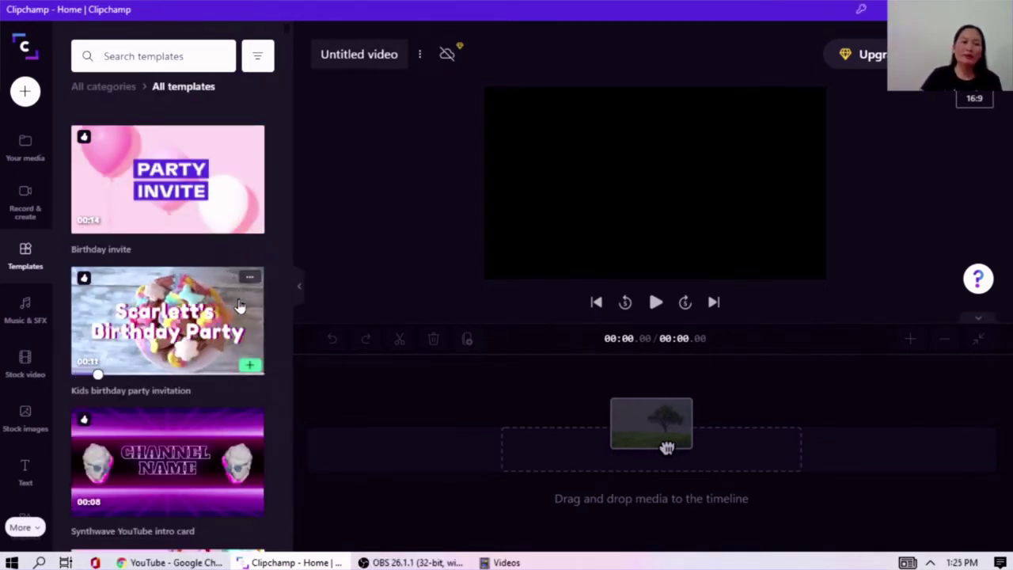
pyautogui.scroll(-2, 219, 303)
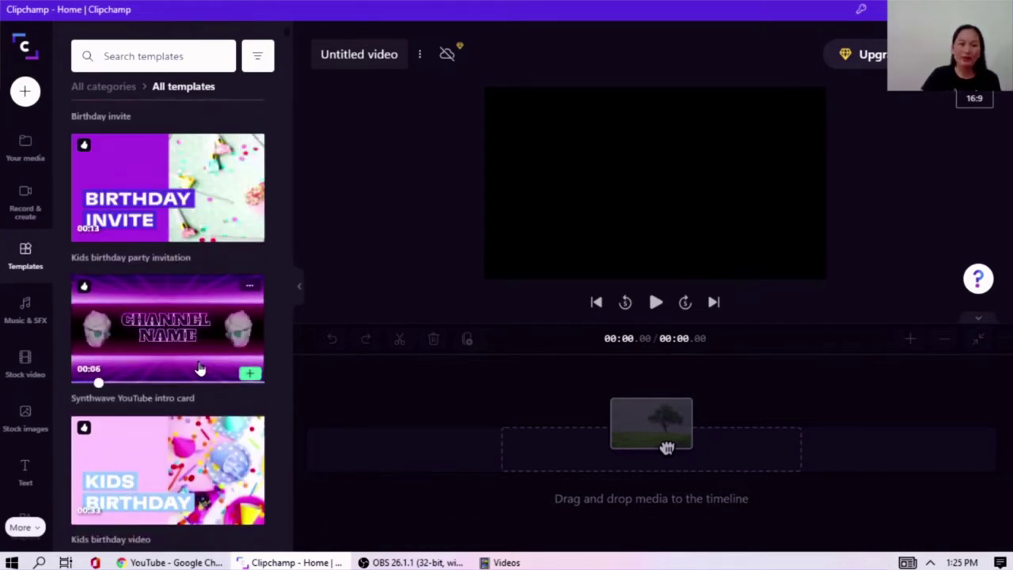
pyautogui.scroll(-4, 259, 411)
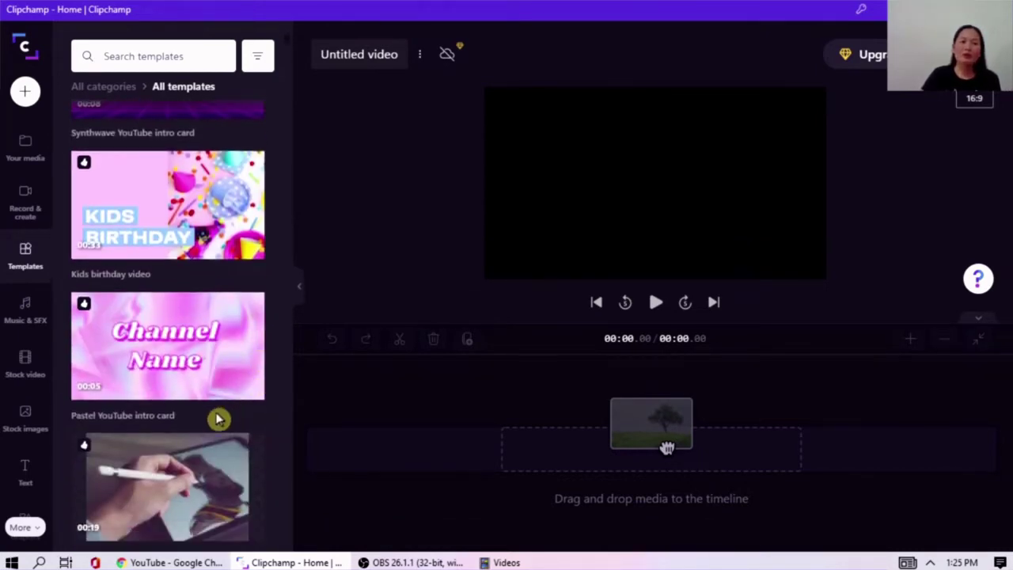
pyautogui.scroll(-4, 219, 416)
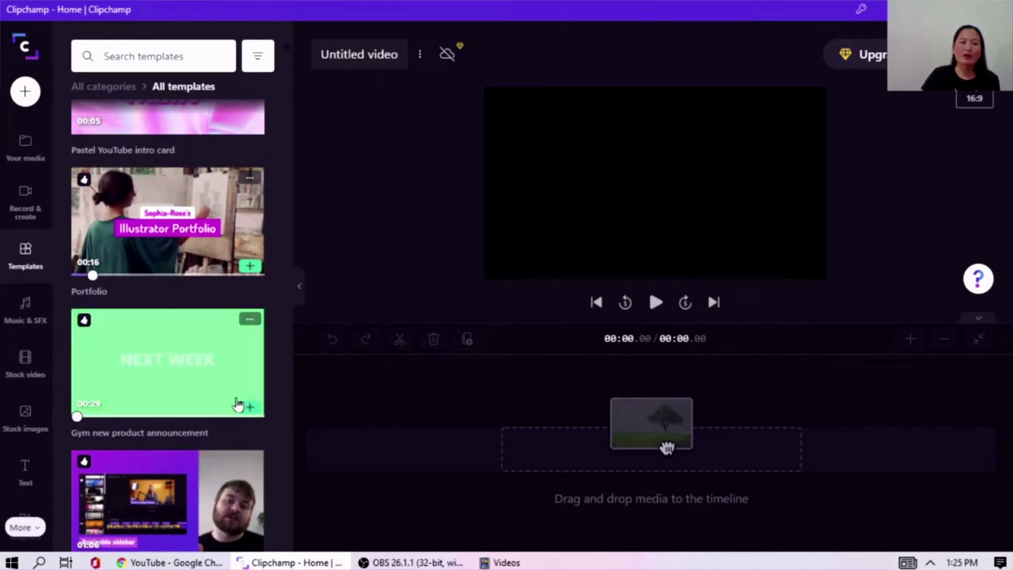
pyautogui.scroll(-4, 221, 403)
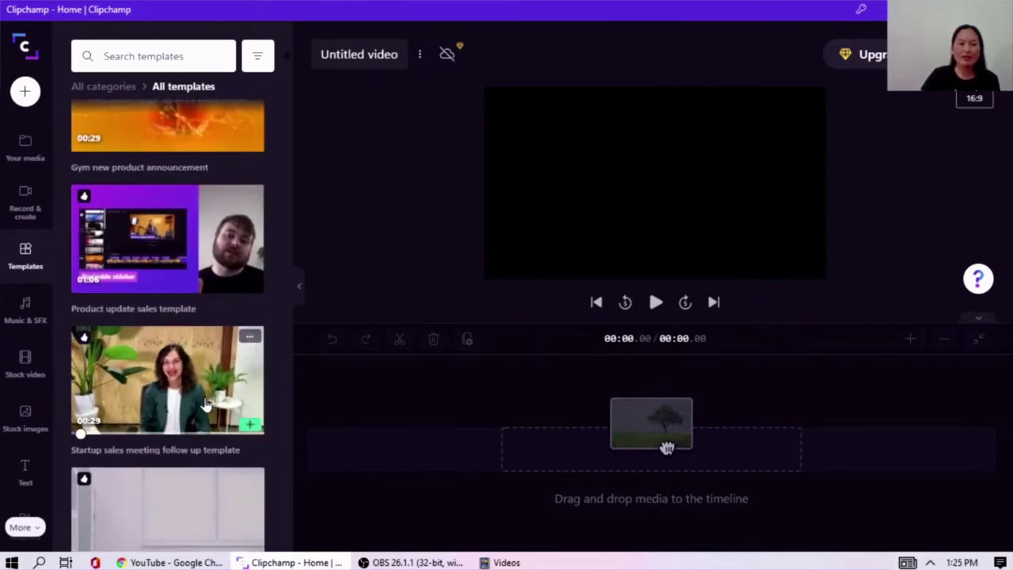
pyautogui.scroll(-6, 206, 404)
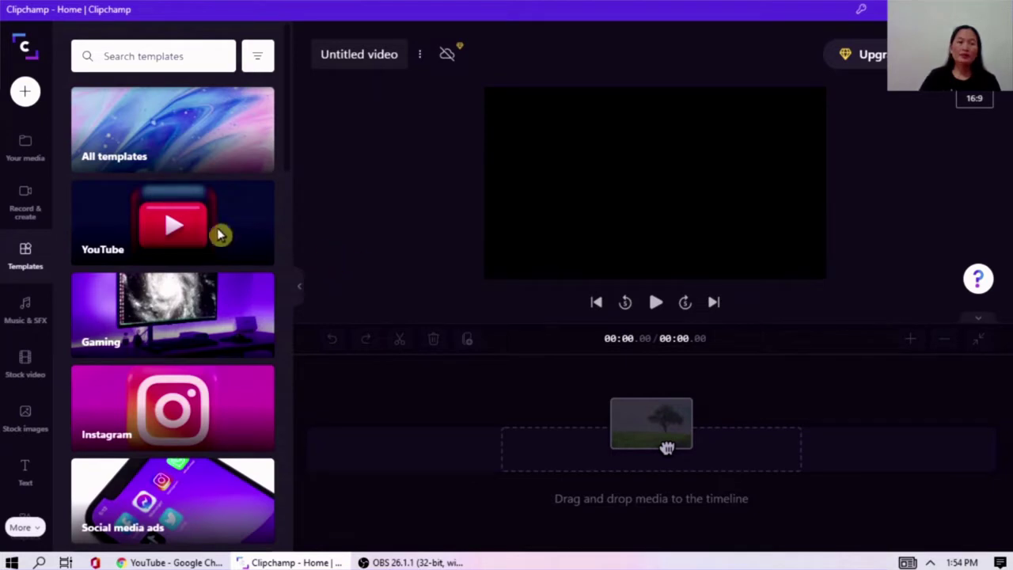
# - Open the project's own media library and view the sources for importing media, then close them
pyautogui.click(24, 158)
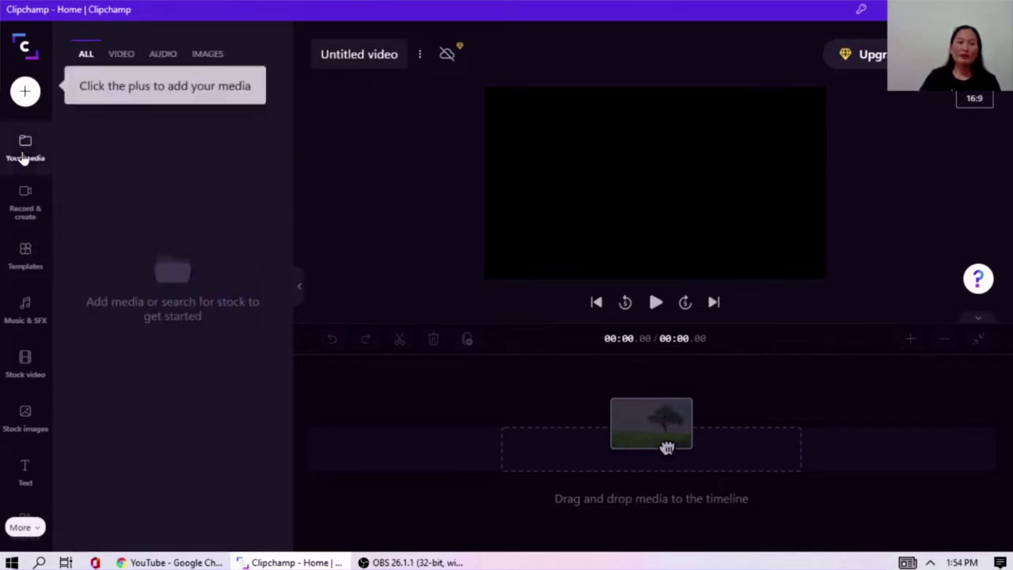
pyautogui.click(23, 94)
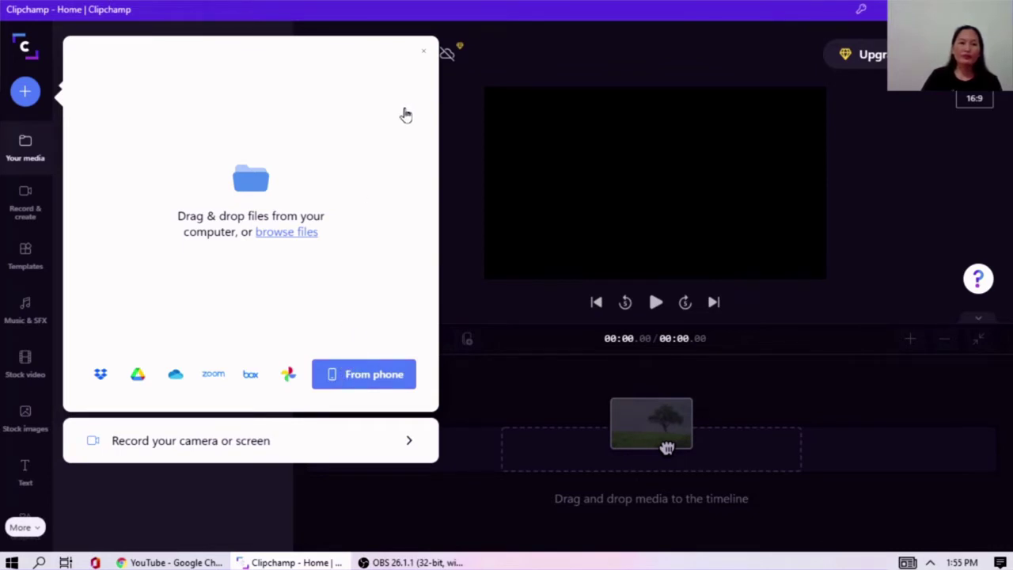
pyautogui.click(422, 52)
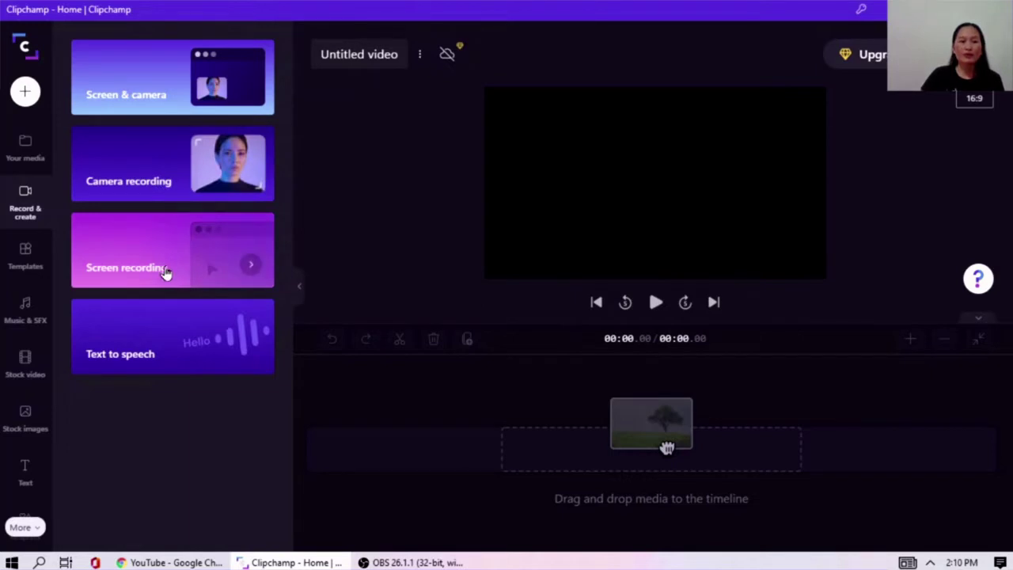
# - Open the text-to-speech tool and examine its Slow and Regular speech speed options
pyautogui.click(196, 349)
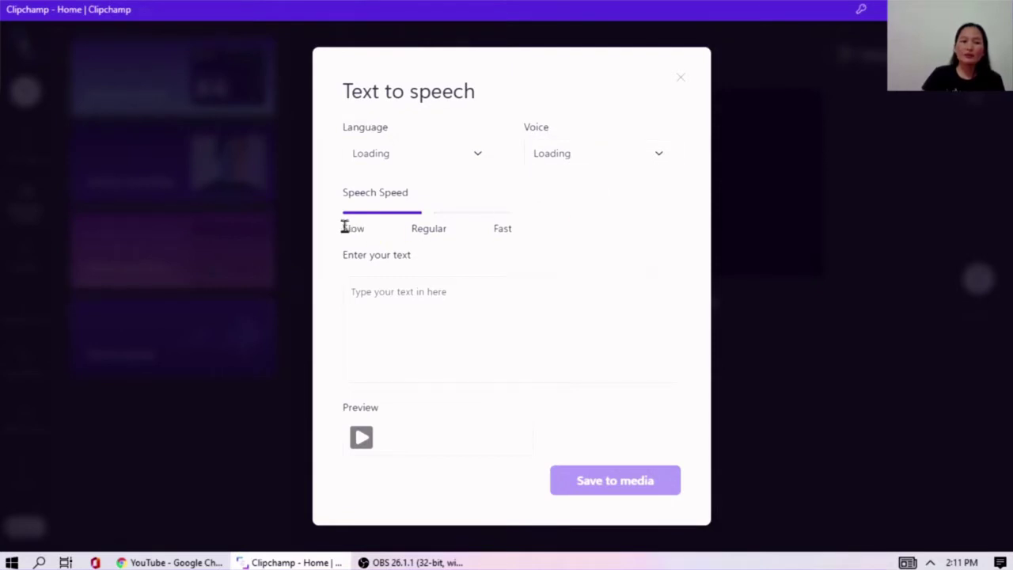
pyautogui.moveTo(345, 227); pyautogui.dragTo(358, 227)
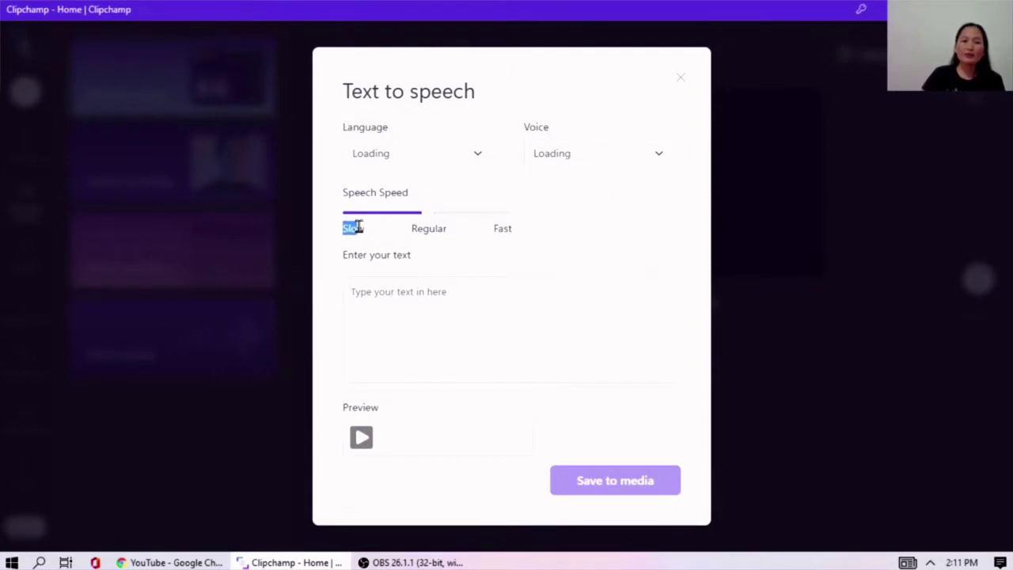
pyautogui.click(429, 230)
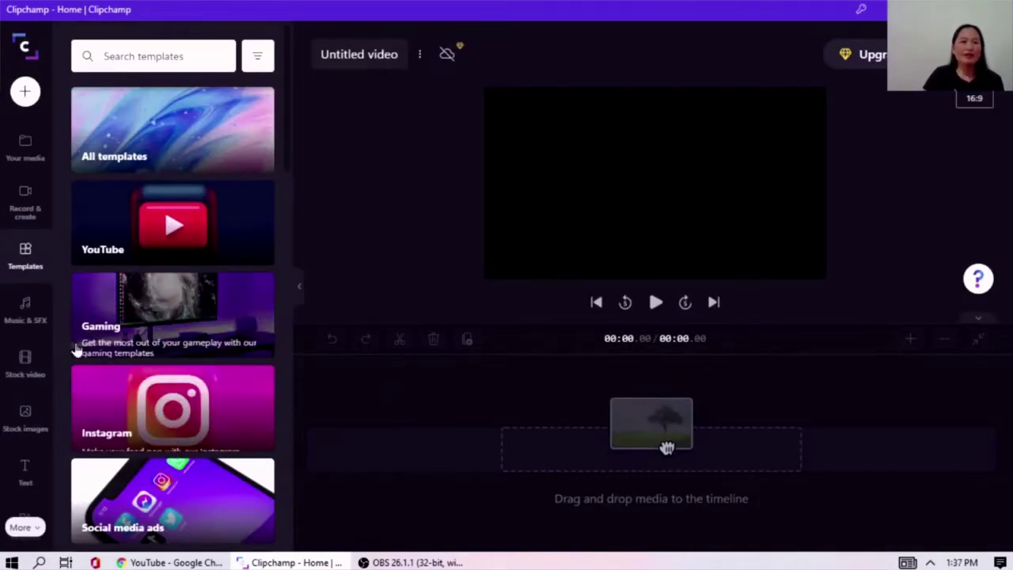
# - Look at the music and sound effects library and browse the stock video categories
pyautogui.click(25, 331)
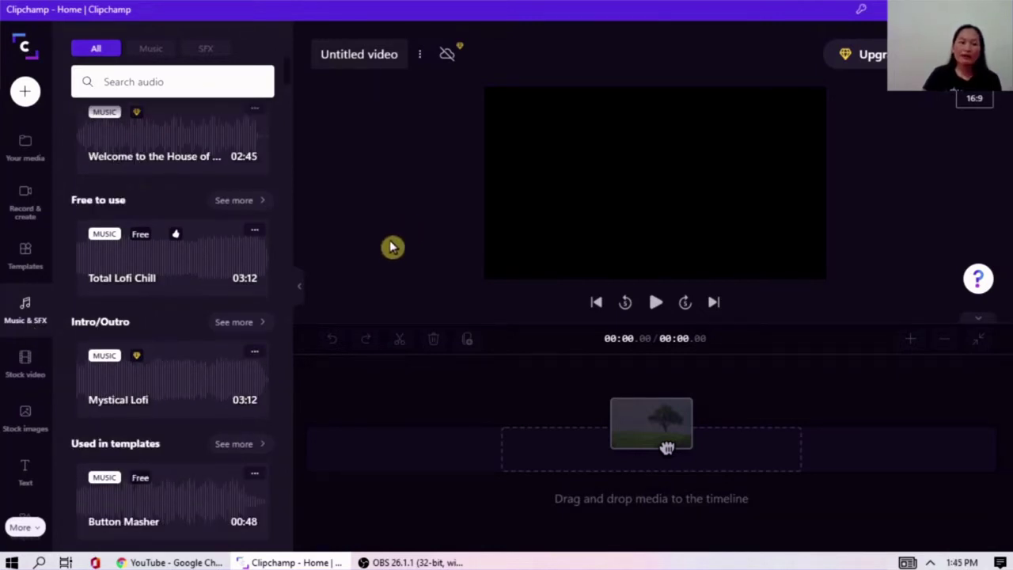
pyautogui.click(26, 360)
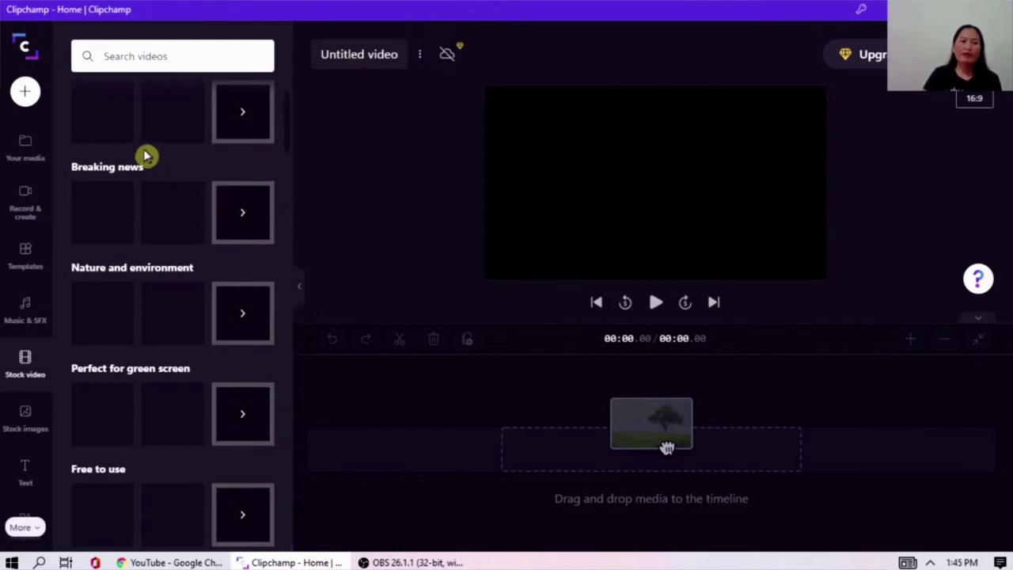
pyautogui.scroll(-5, 159, 162)
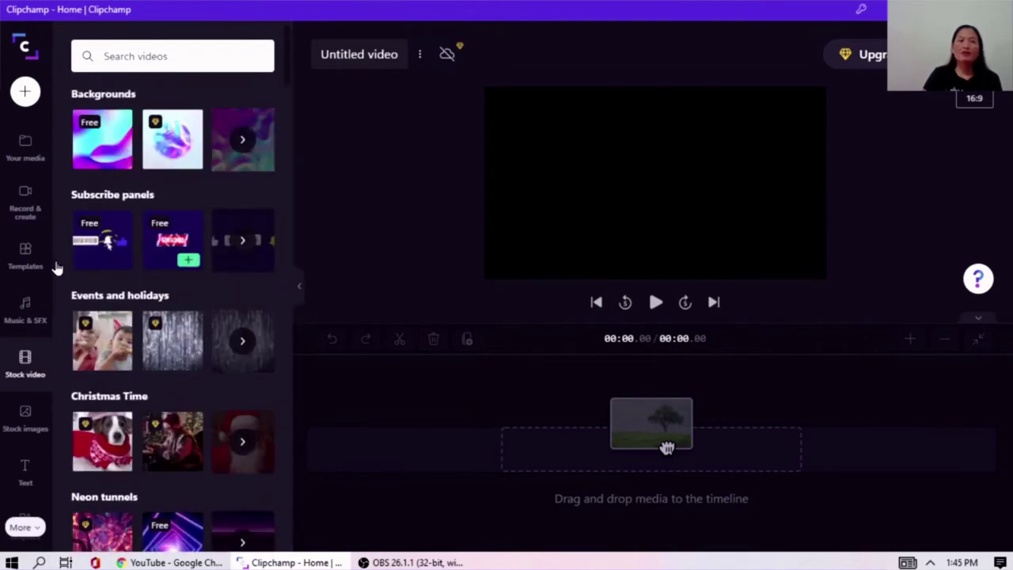
pyautogui.scroll(-2, 186, 252)
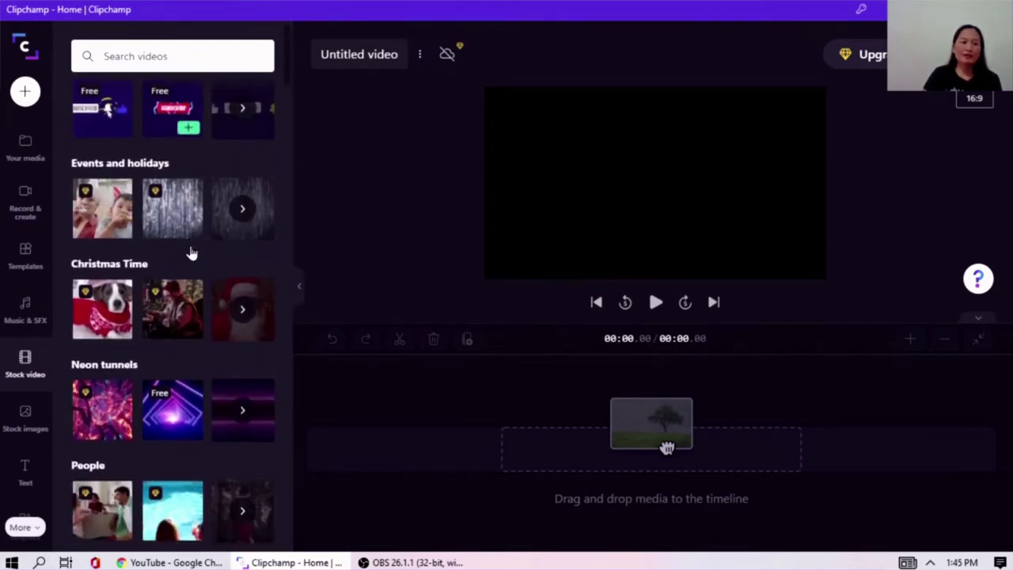
pyautogui.scroll(-2, 226, 235)
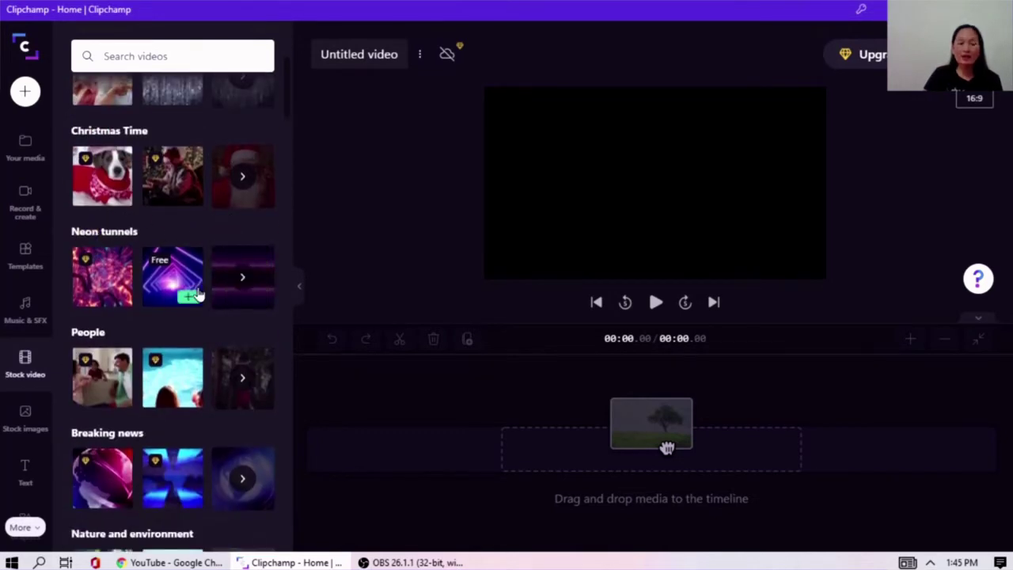
pyautogui.scroll(-2, 197, 292)
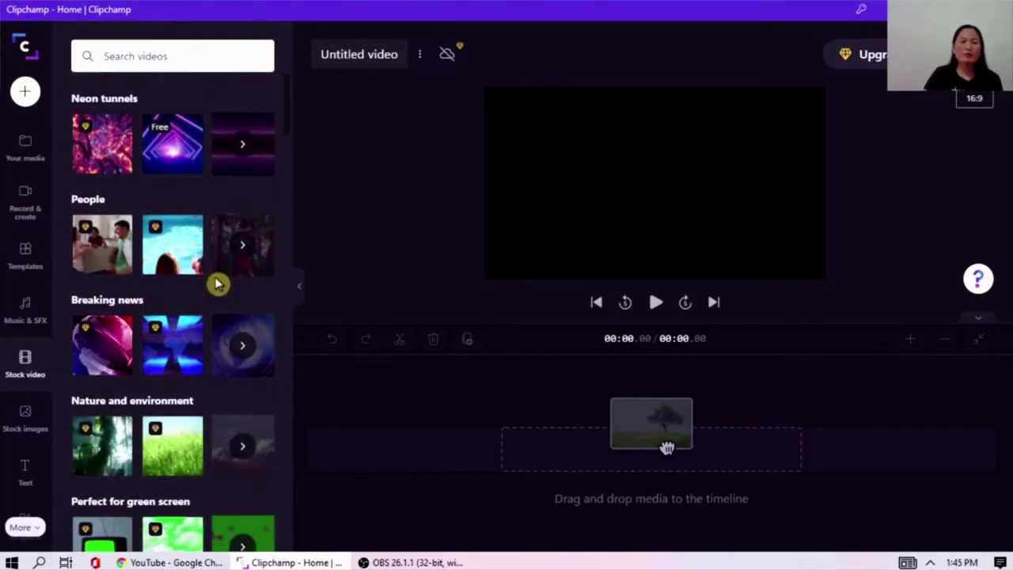
pyautogui.scroll(-4, 215, 288)
pyautogui.scroll(-8, 216, 288)
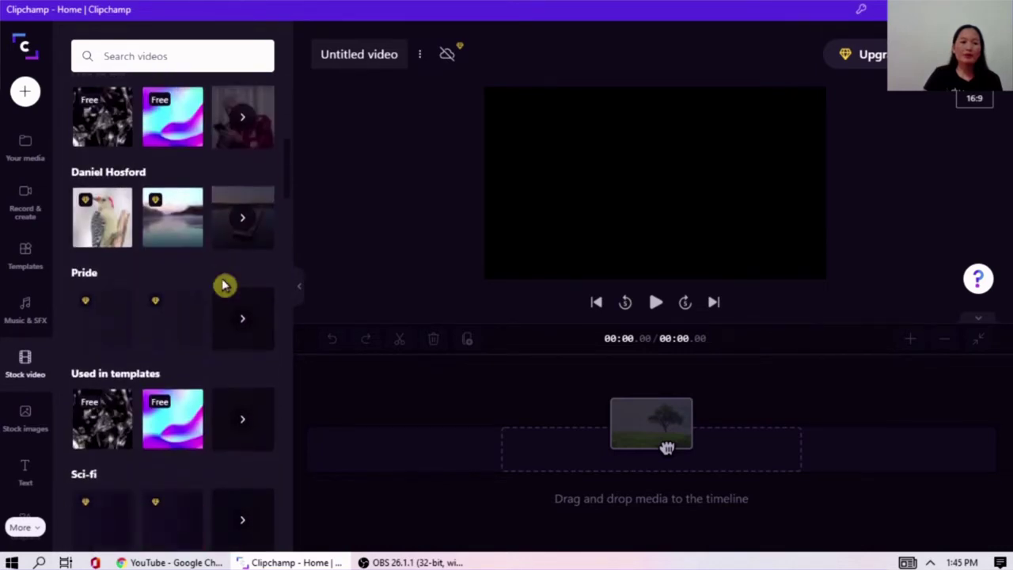
pyautogui.scroll(-2, 210, 294)
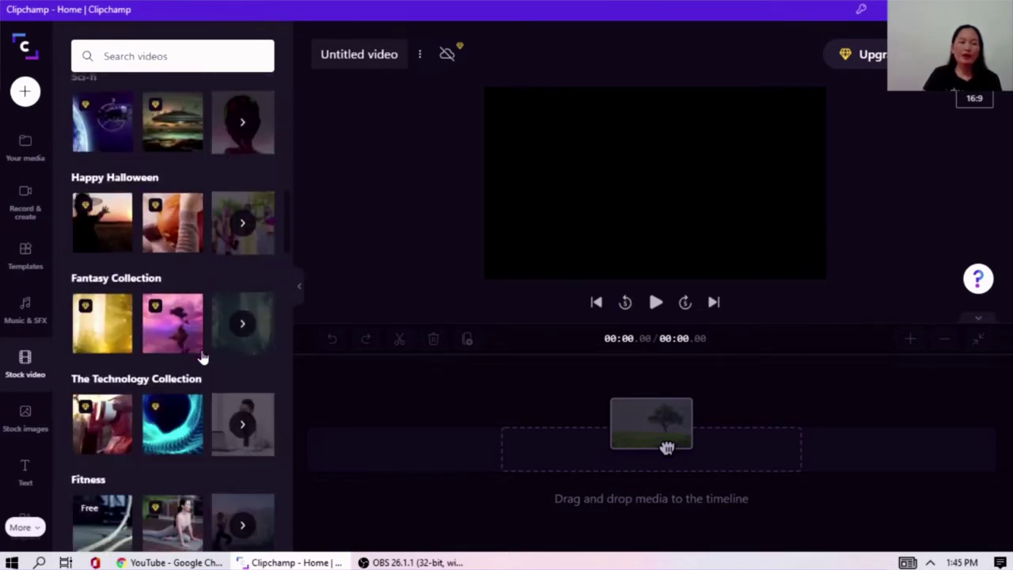
pyautogui.scroll(-4, 217, 357)
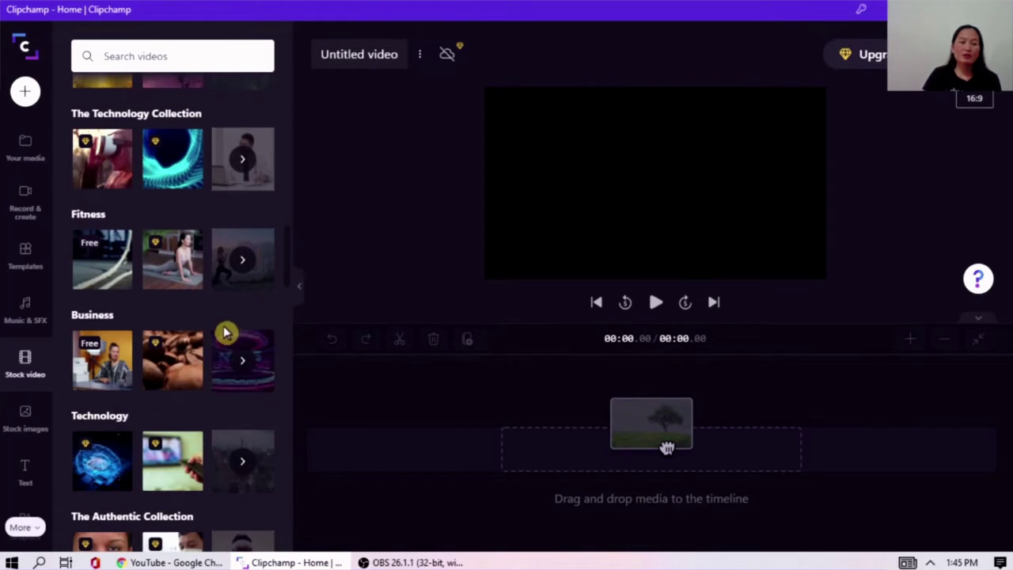
pyautogui.scroll(-2, 225, 329)
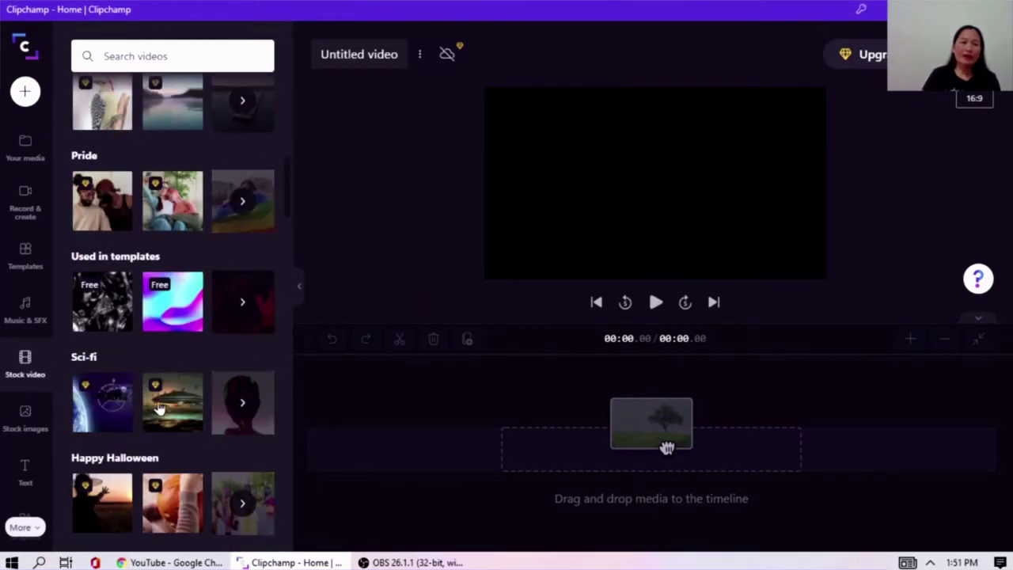
# - Browse the stock image categories available for the video
pyautogui.click(33, 437)
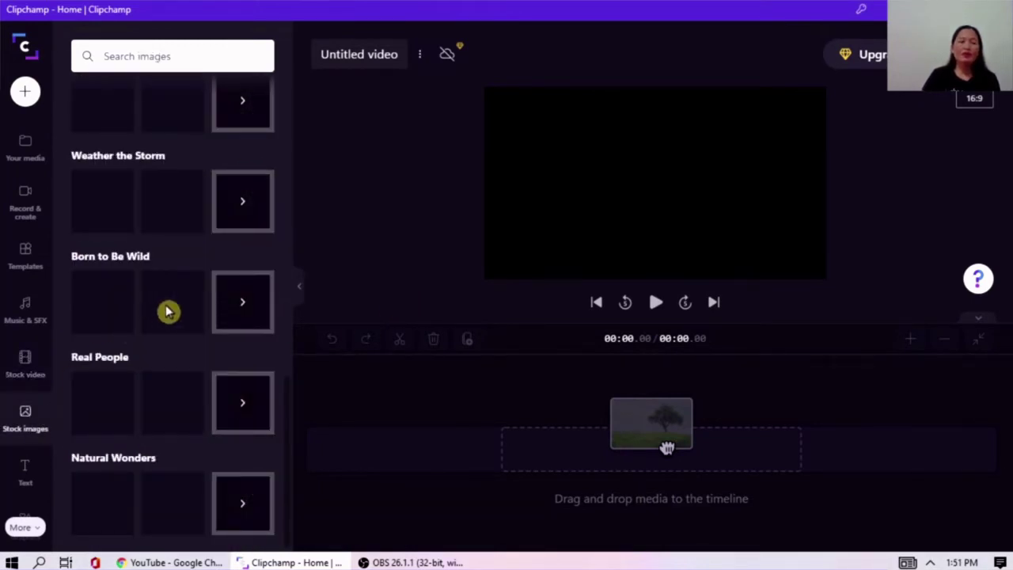
pyautogui.scroll(-5, 167, 311)
pyautogui.moveTo(175, 301)
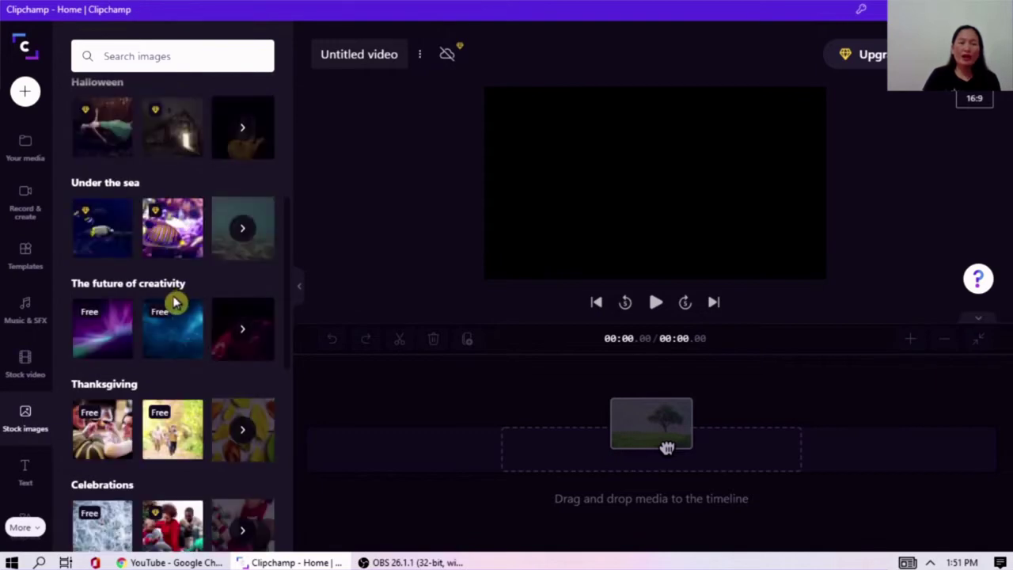
pyautogui.scroll(-5, 166, 372)
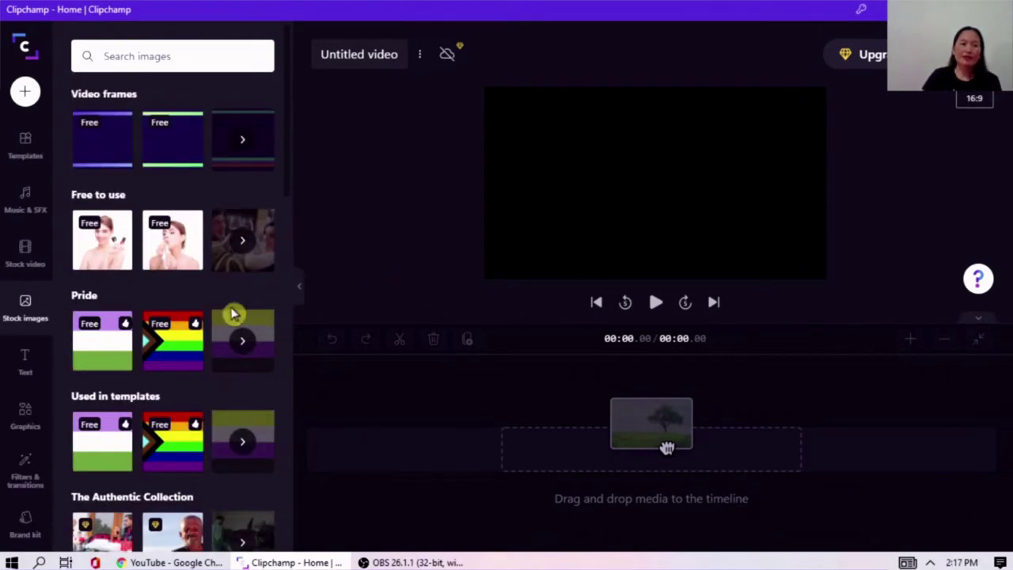
# - Browse the animated text styles, from the Title group down to the Two Line group
pyautogui.click(23, 363)
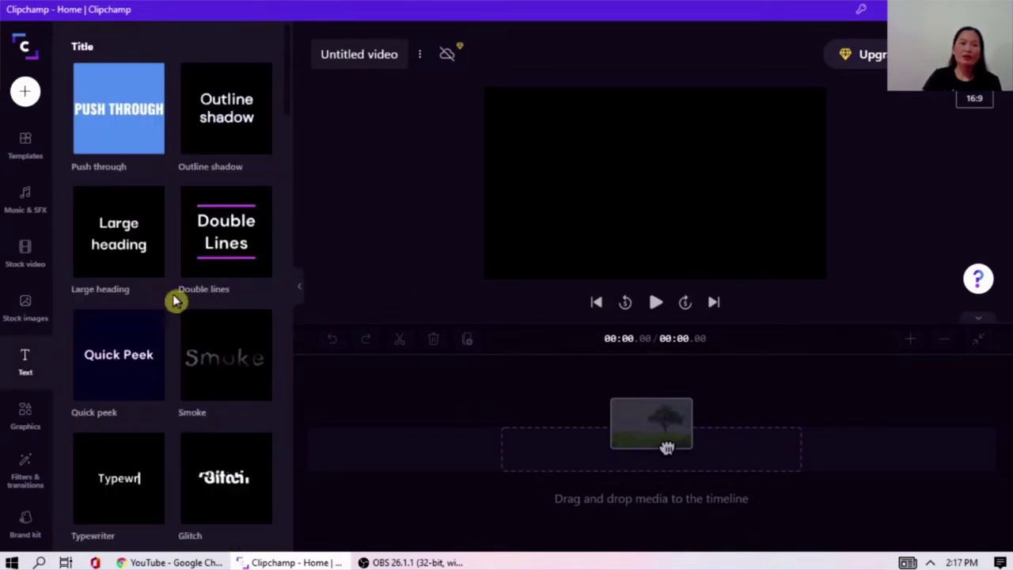
pyautogui.scroll(-1, 154, 309)
pyautogui.scroll(-1, 142, 312)
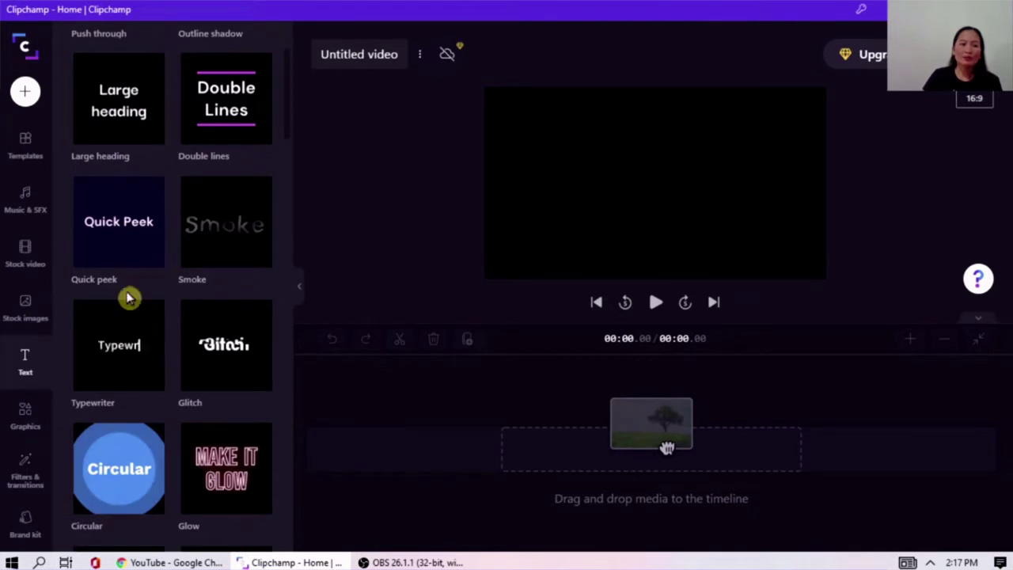
pyautogui.scroll(-1, 131, 296)
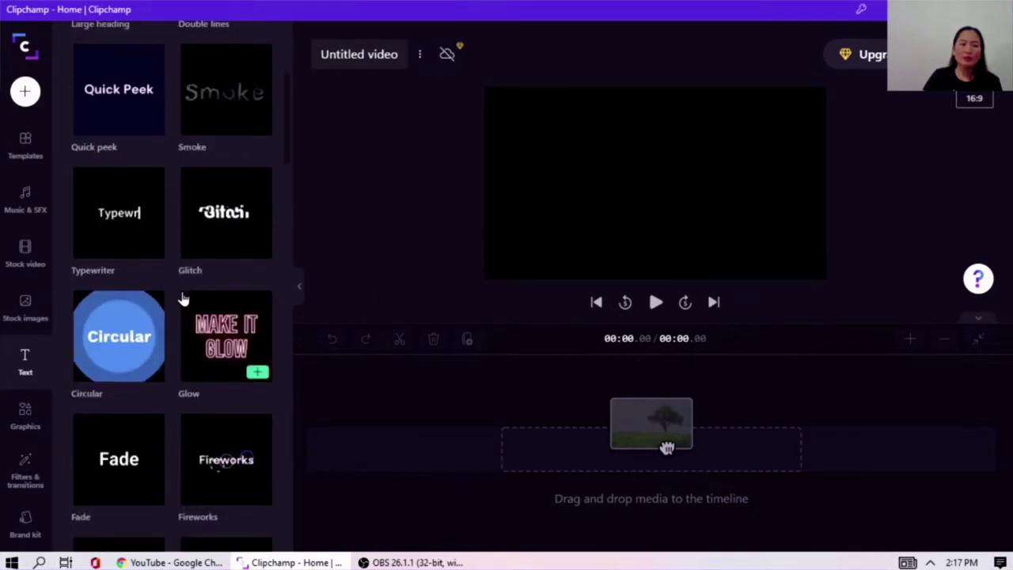
pyautogui.scroll(-3, 183, 289)
pyautogui.scroll(-3, 185, 294)
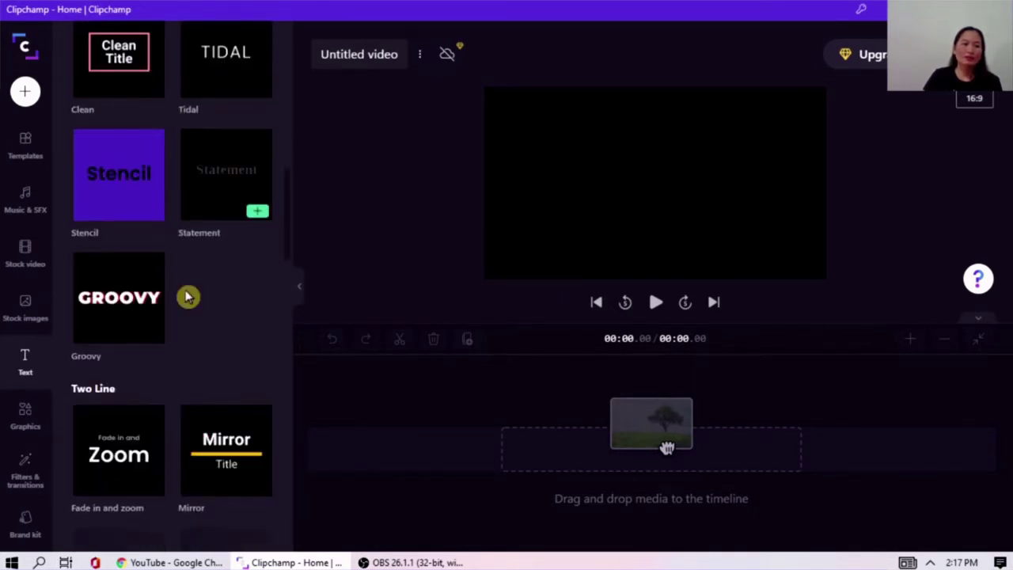
# - Browse the remaining animated text styles, from the Two Line group through Caption and Special to Intro / Outro
pyautogui.scroll(-3, 182, 281)
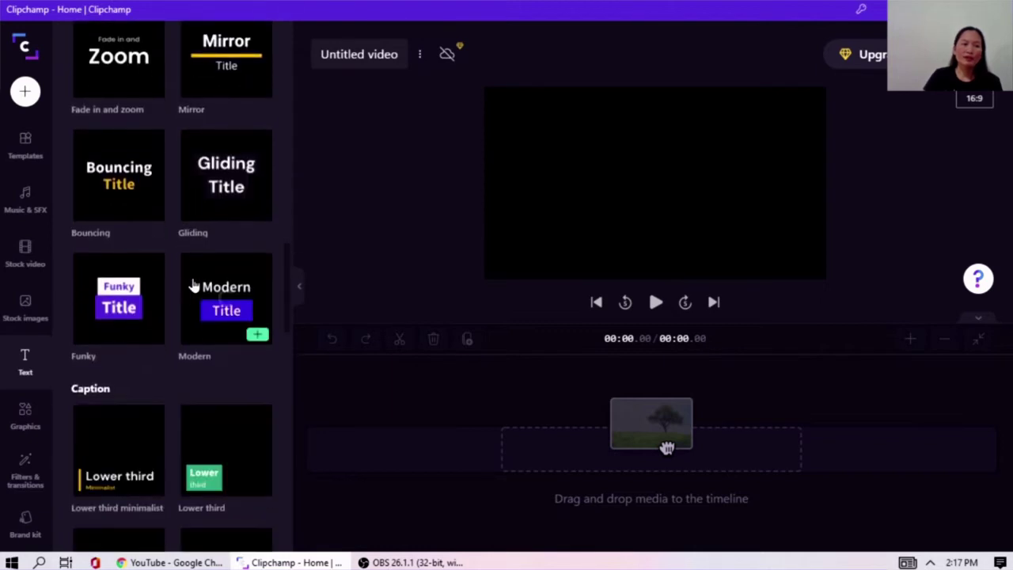
pyautogui.scroll(-1, 186, 286)
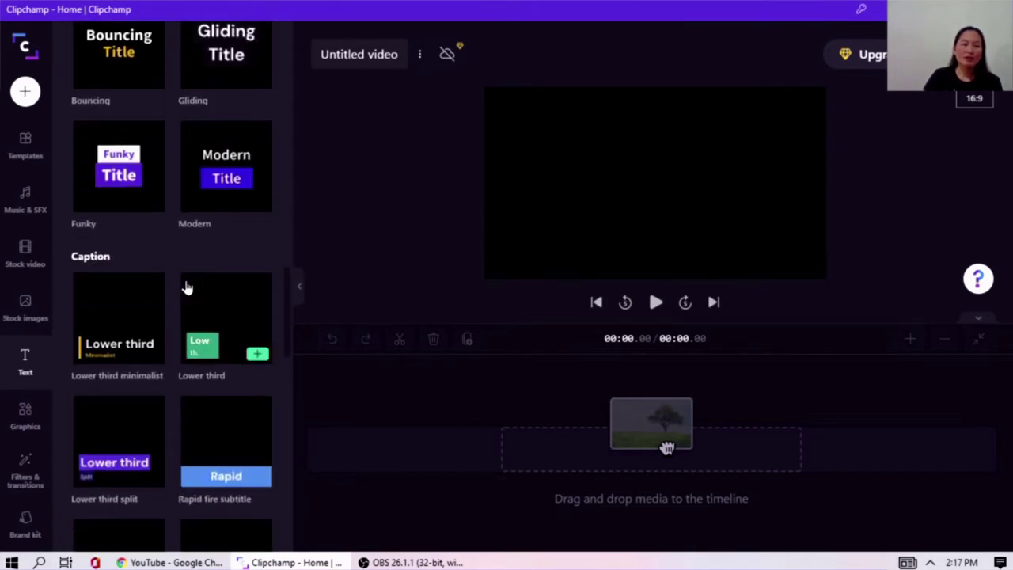
pyautogui.scroll(-3, 187, 286)
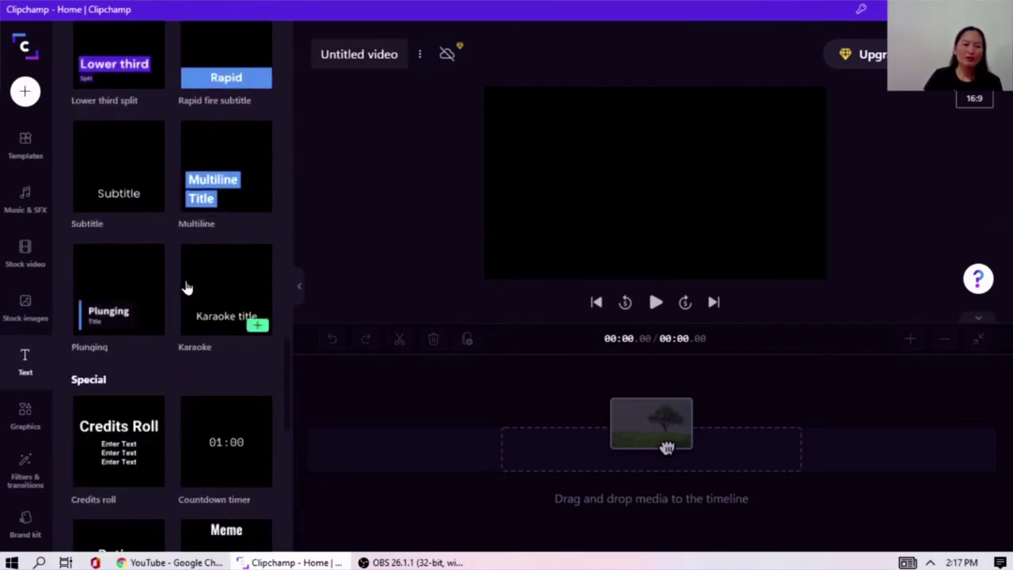
pyautogui.scroll(-1, 111, 310)
pyautogui.scroll(-2, 195, 356)
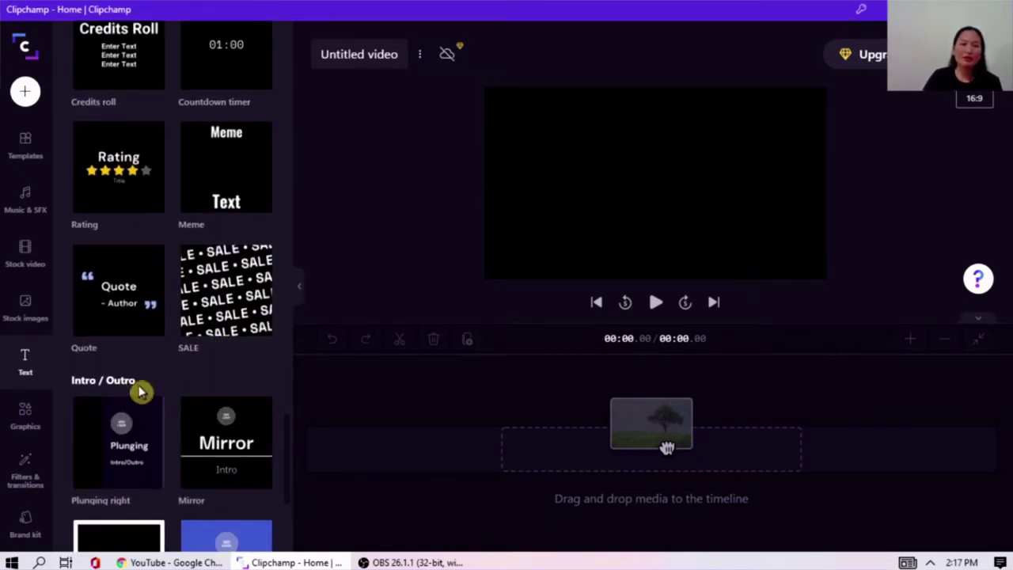
pyautogui.scroll(-2, 167, 385)
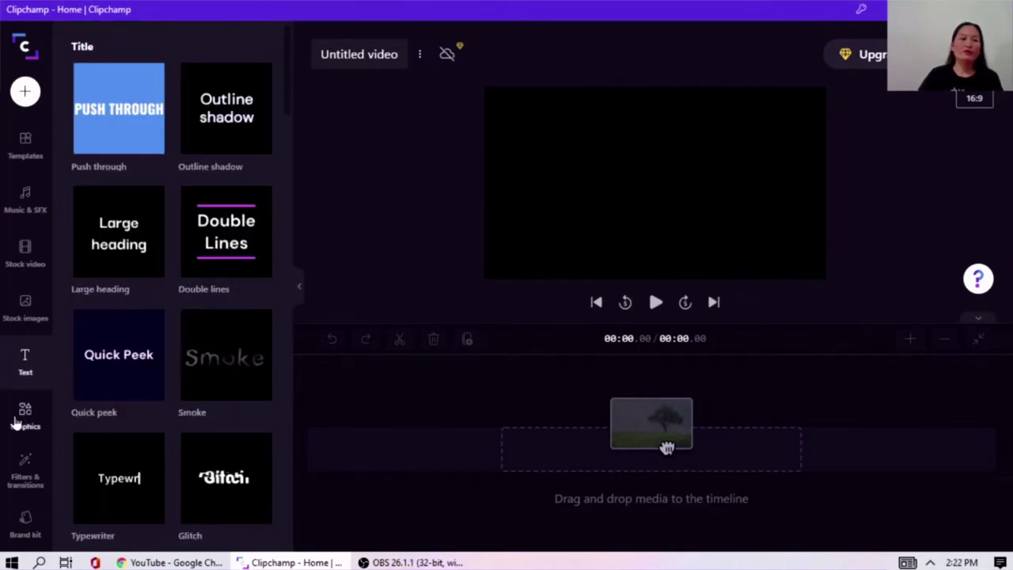
# - Look over the graphics library's backgrounds, overlays, GIPHY items and stickers
pyautogui.click(17, 421)
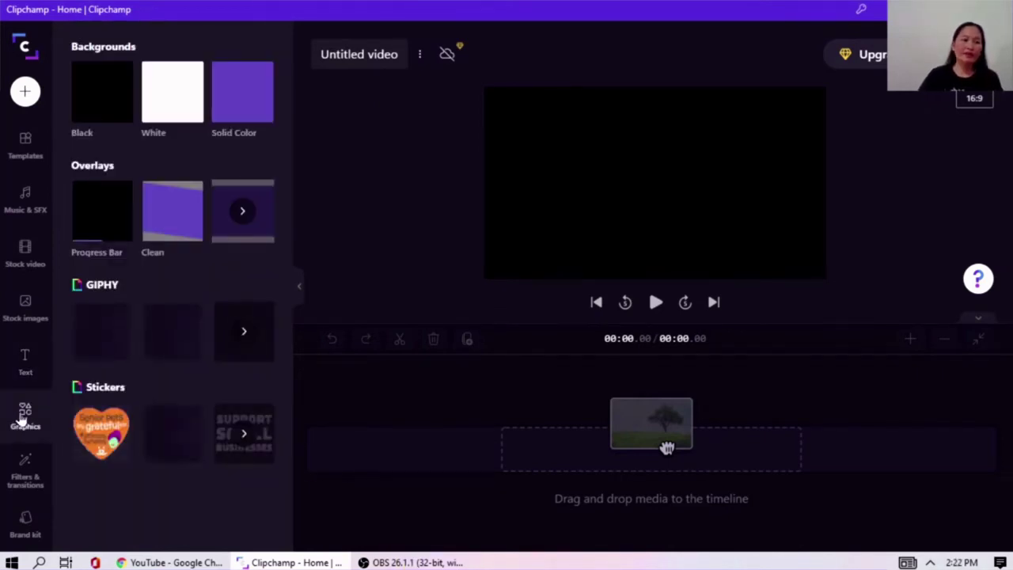
pyautogui.moveTo(150, 240)
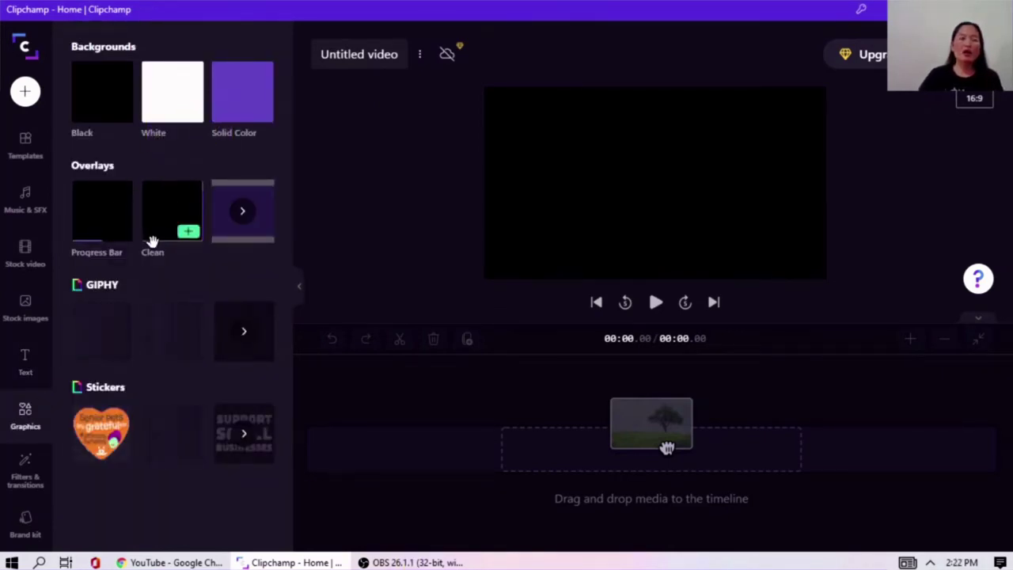
pyautogui.moveTo(113, 448)
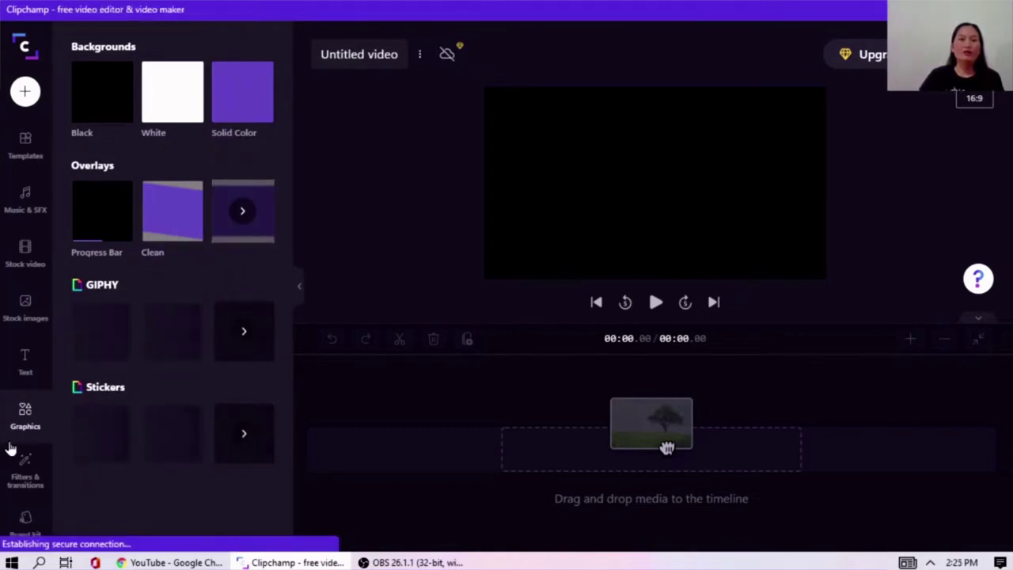
# - Browse the available transitions and examine the brand kit's font and color options
pyautogui.click(23, 481)
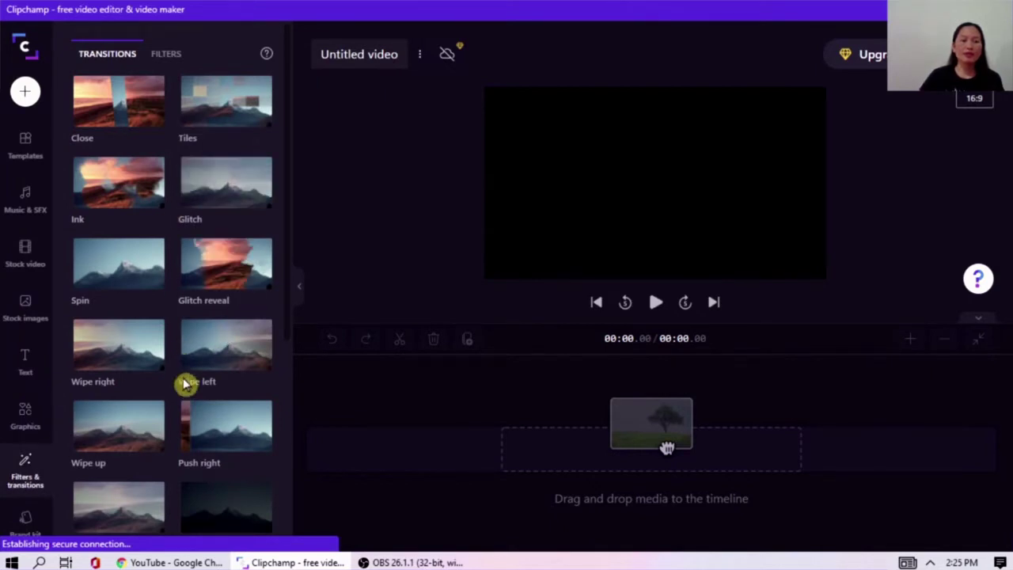
pyautogui.scroll(-4, 185, 385)
pyautogui.scroll(3, 184, 389)
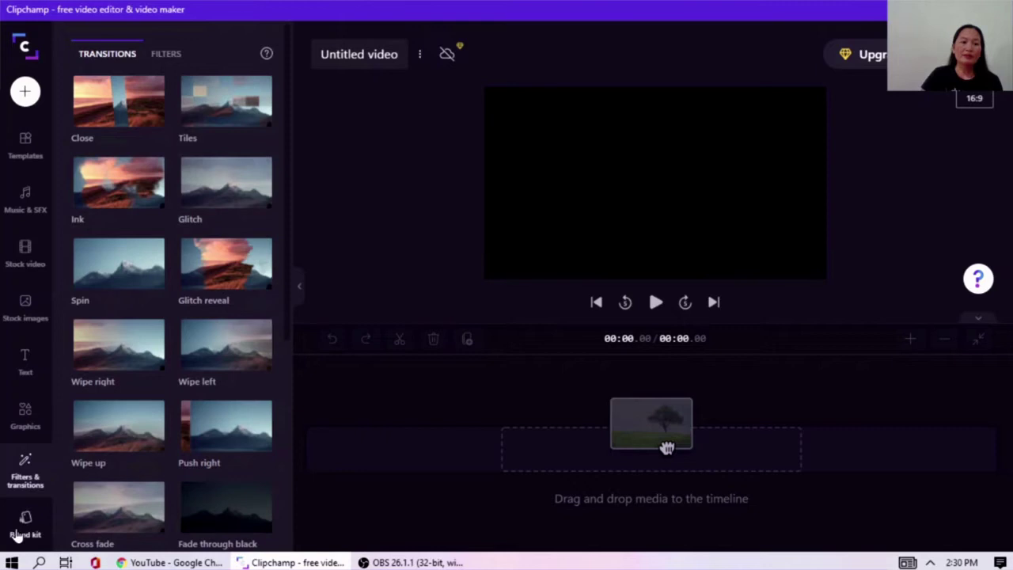
pyautogui.click(16, 536)
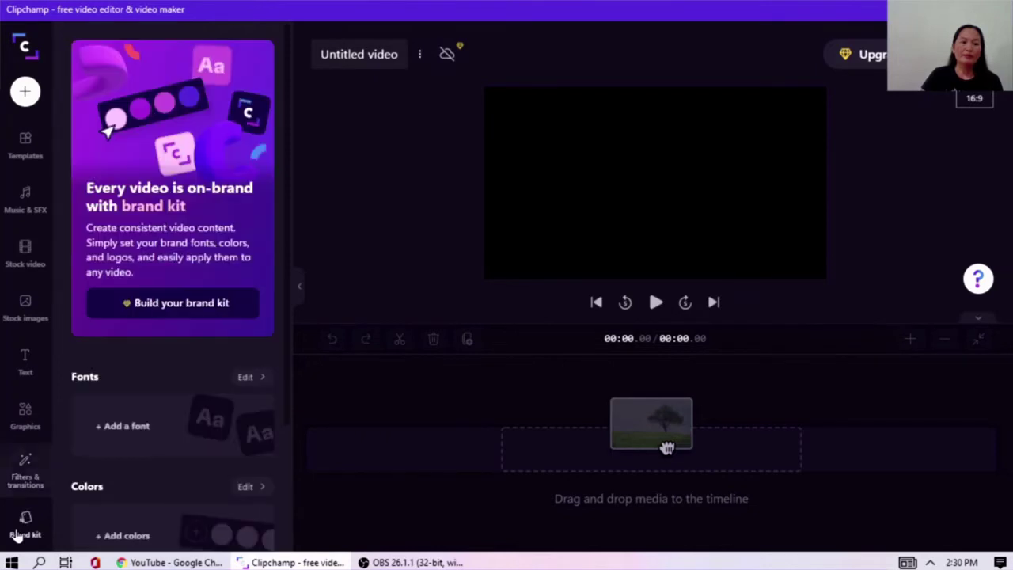
pyautogui.click(189, 364)
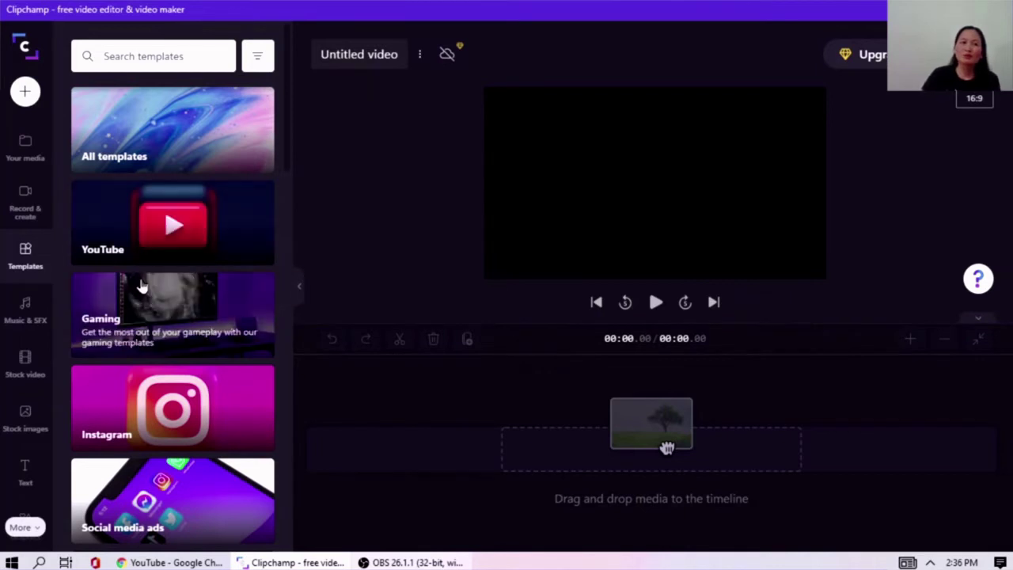
# - Find the Pastel YouTube intro card among the YouTube templates, preview it and use it for the video
pyautogui.click(184, 220)
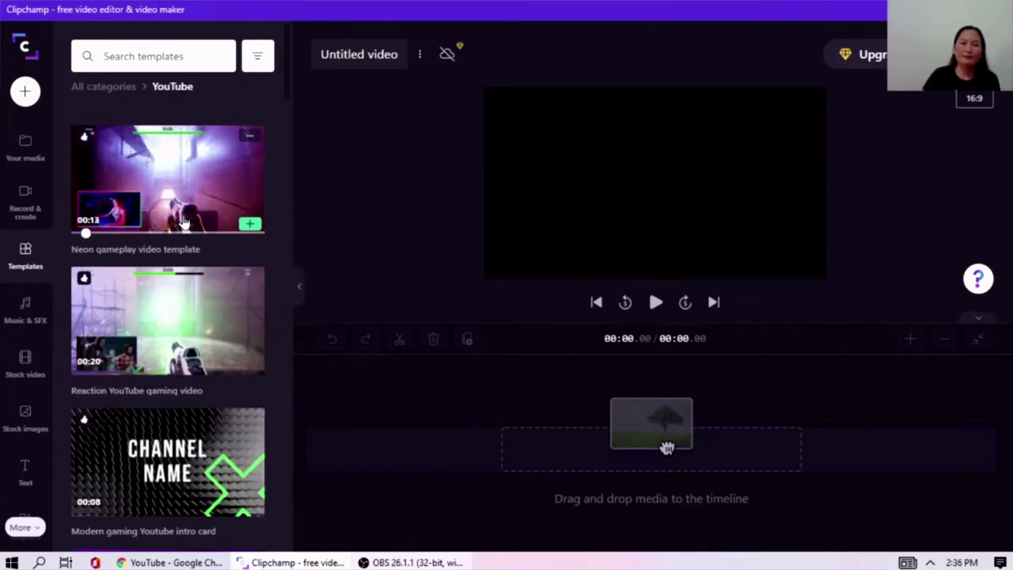
pyautogui.scroll(-3, 212, 296)
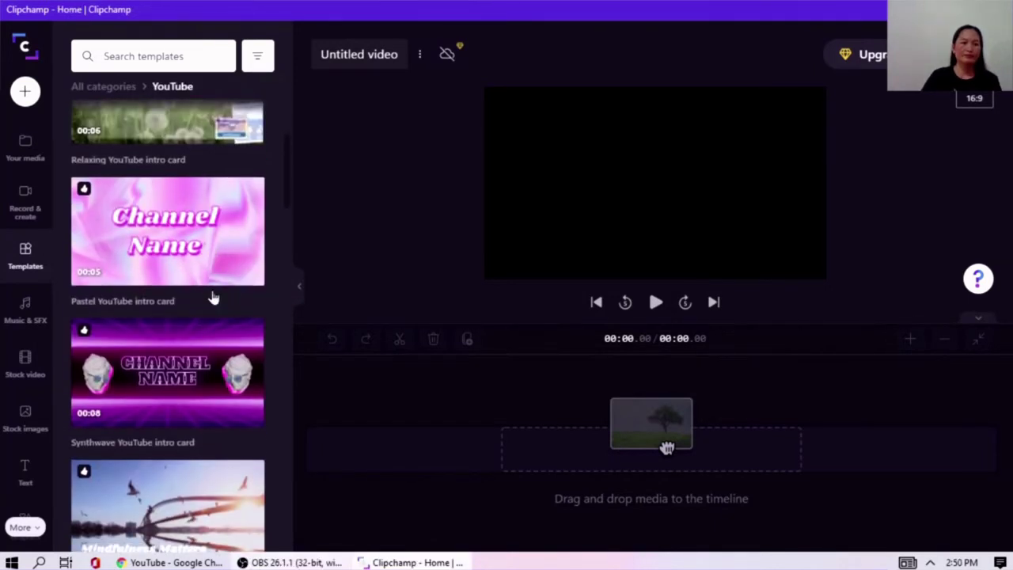
pyautogui.moveTo(84, 261)
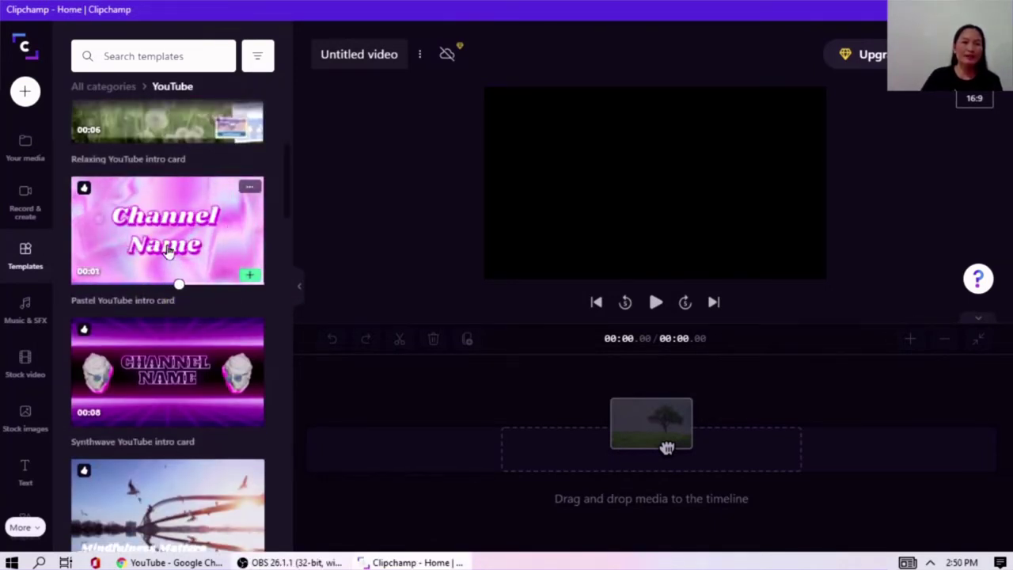
pyautogui.click(255, 194)
pyautogui.click(199, 368)
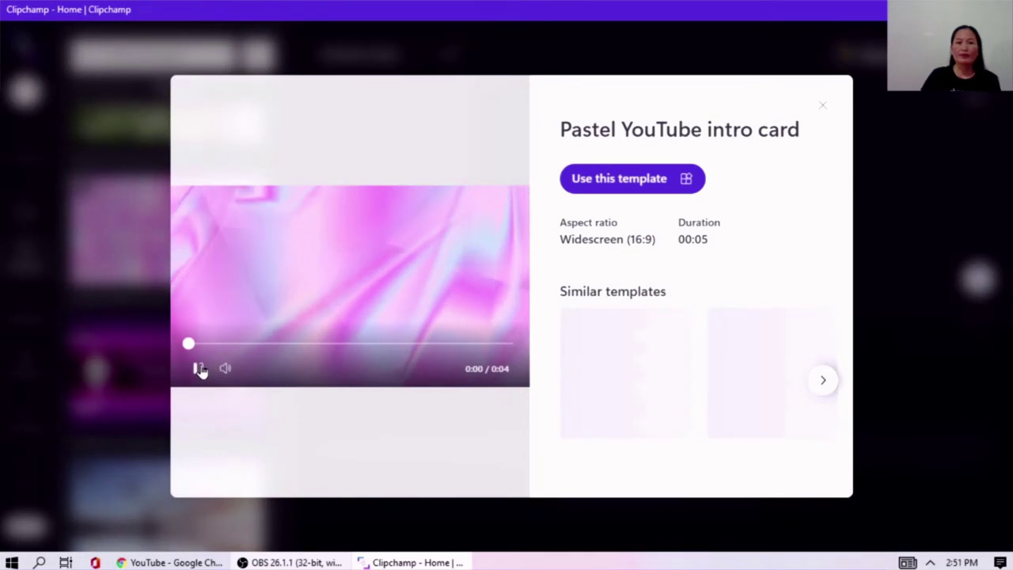
pyautogui.click(198, 368)
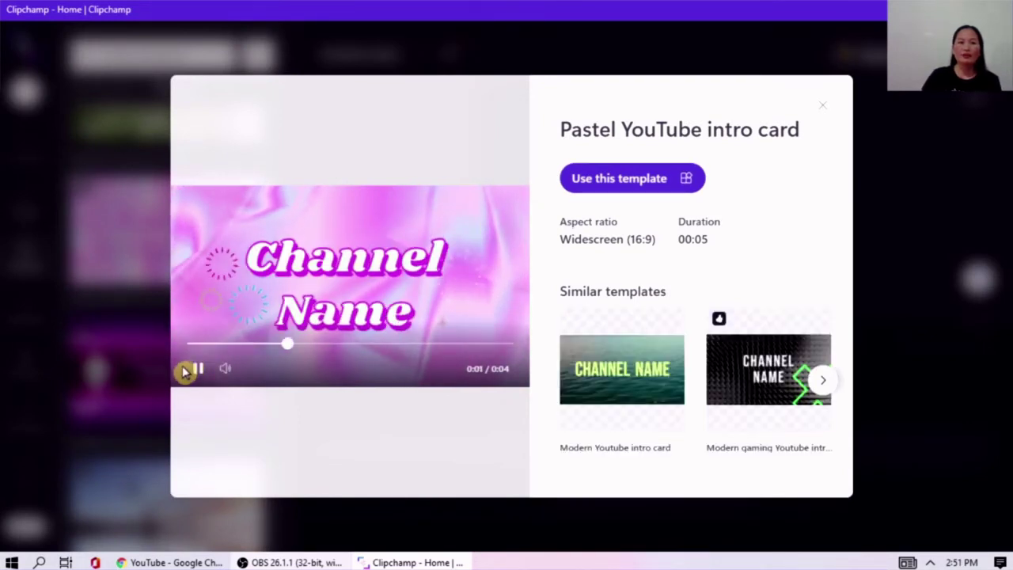
pyautogui.click(618, 190)
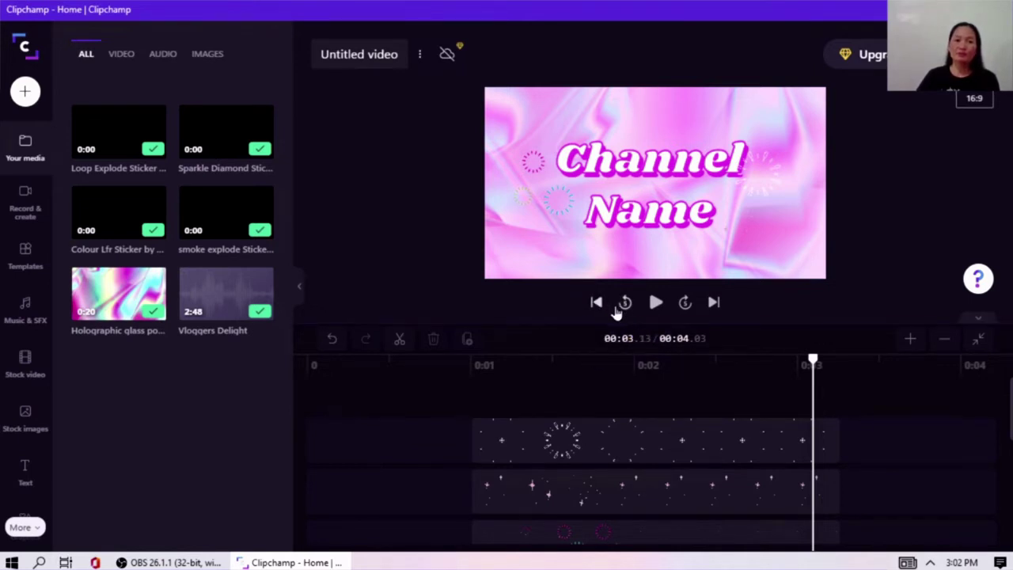
# - Rename the untitled video as gl
pyautogui.click(356, 55)
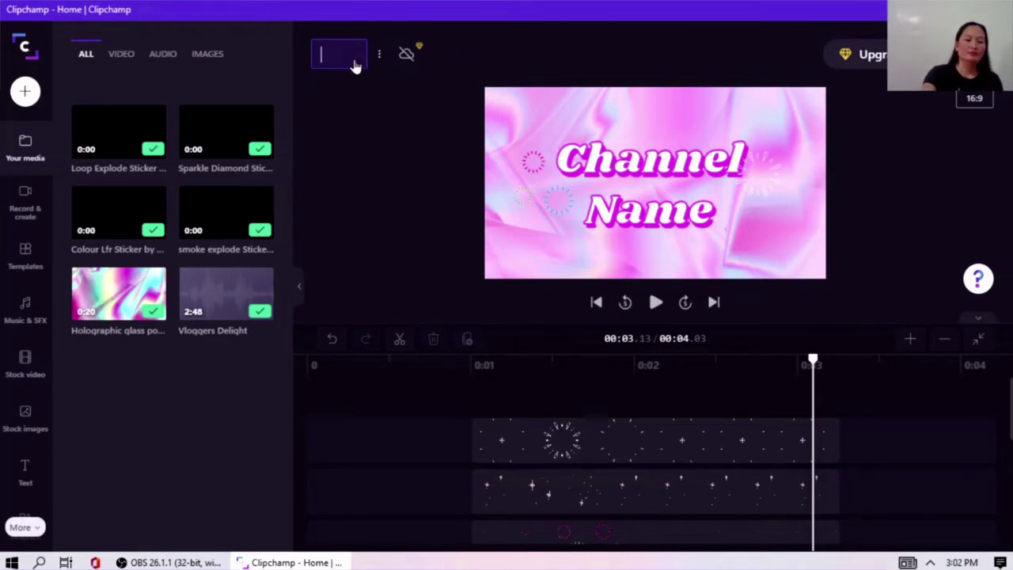
pyautogui.write('gl')
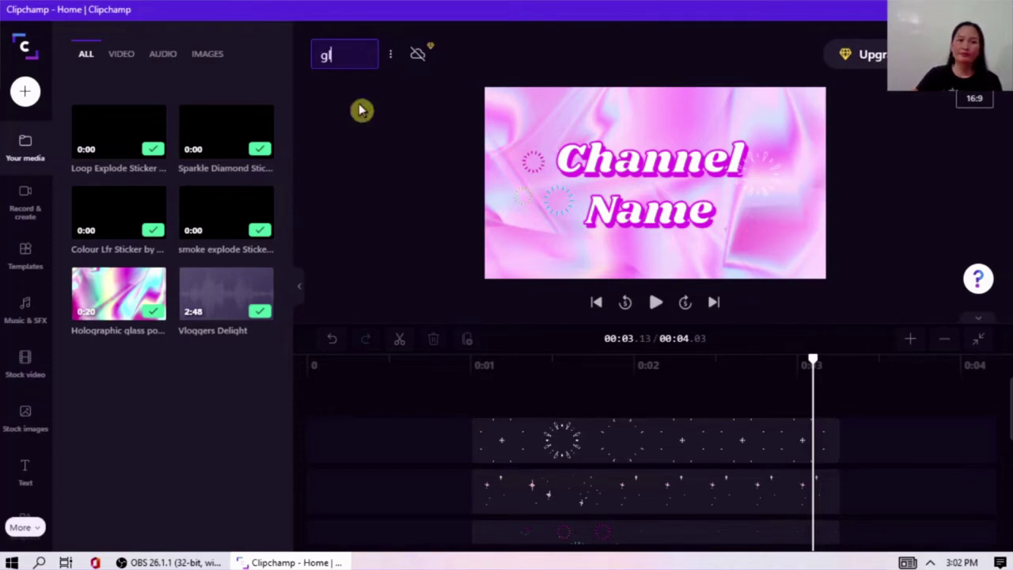
pyautogui.click(366, 118)
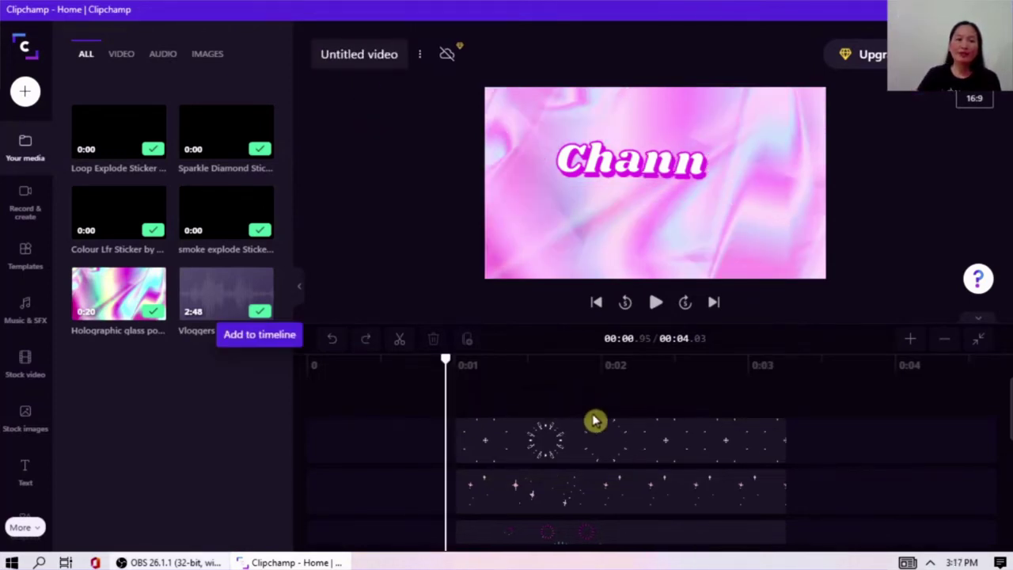
# - Scrub the playhead along the template's timeline and play the video preview
pyautogui.moveTo(447, 360); pyautogui.dragTo(436, 381)
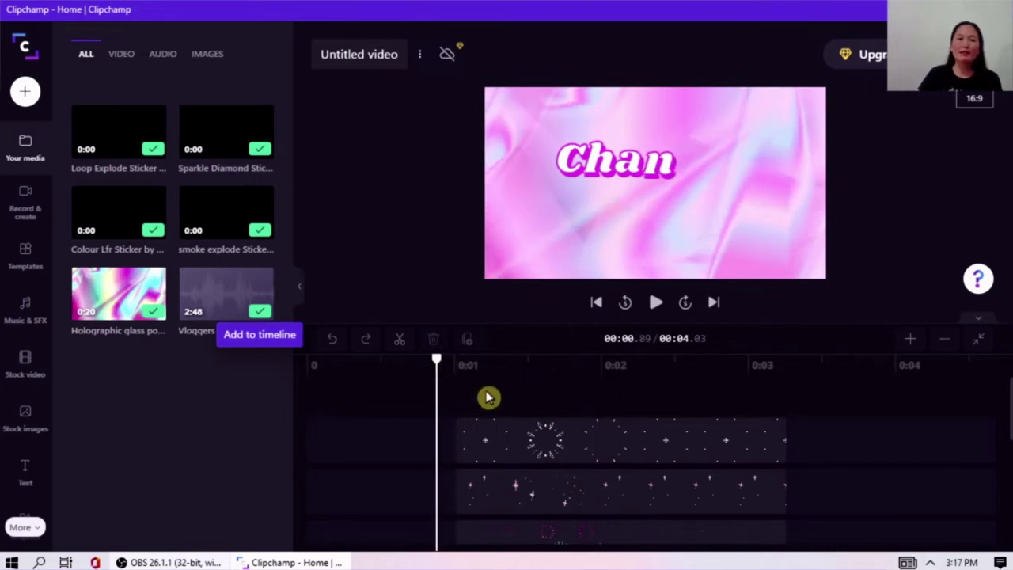
pyautogui.click(521, 445)
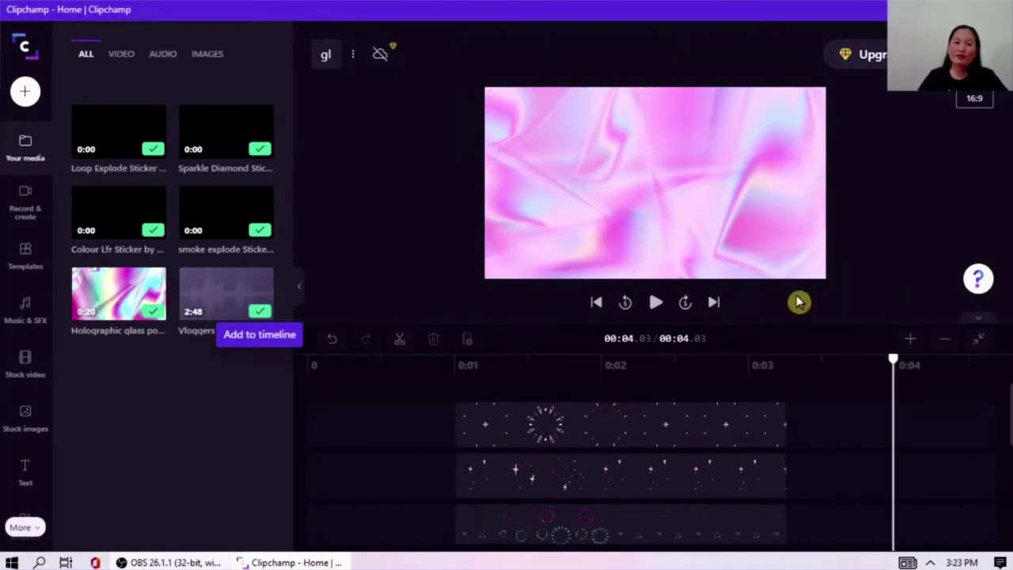
pyautogui.click(654, 304)
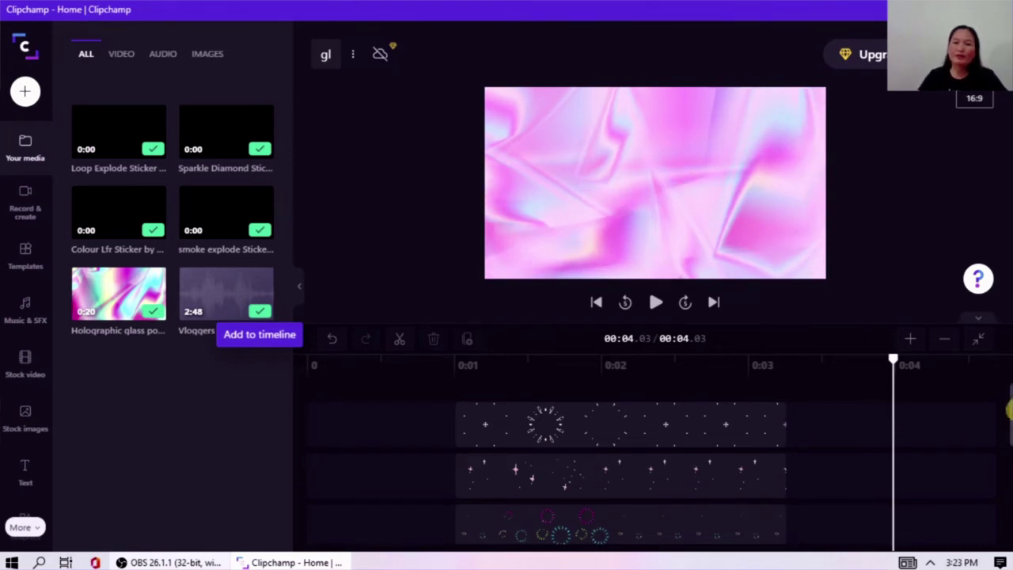
# - Replace the Channel Name title's text with galiga26 and open its font choices
pyautogui.scroll(1, 1009, 388)
pyautogui.scroll(-3, 1009, 388)
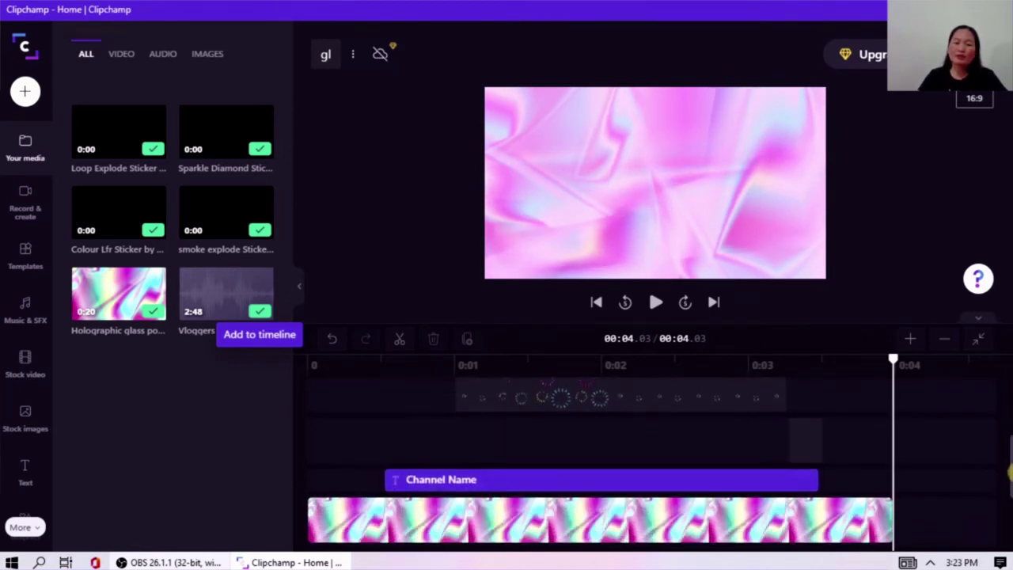
pyautogui.click(441, 448)
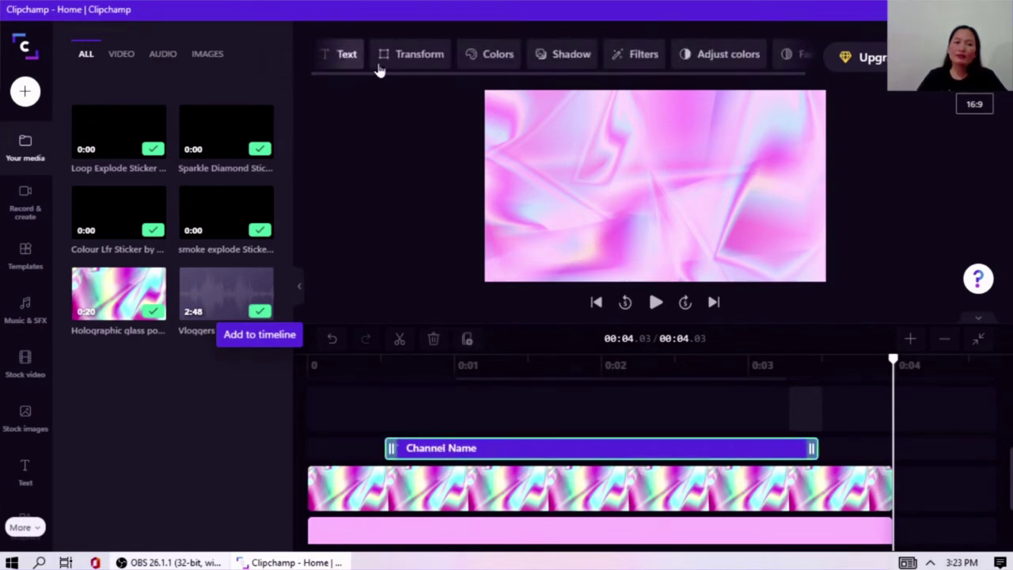
pyautogui.click(346, 57)
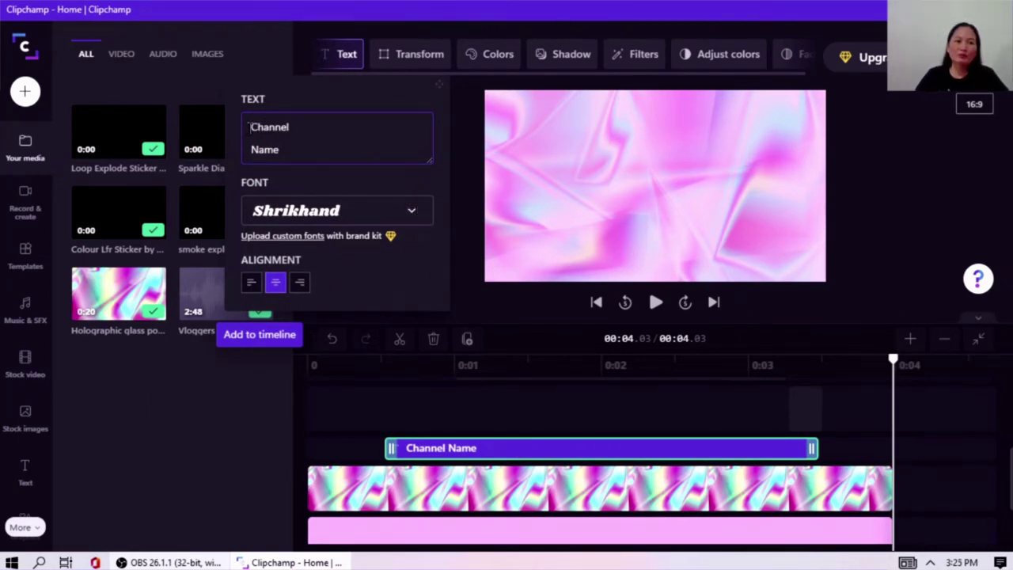
pyautogui.moveTo(250, 128); pyautogui.dragTo(322, 160)
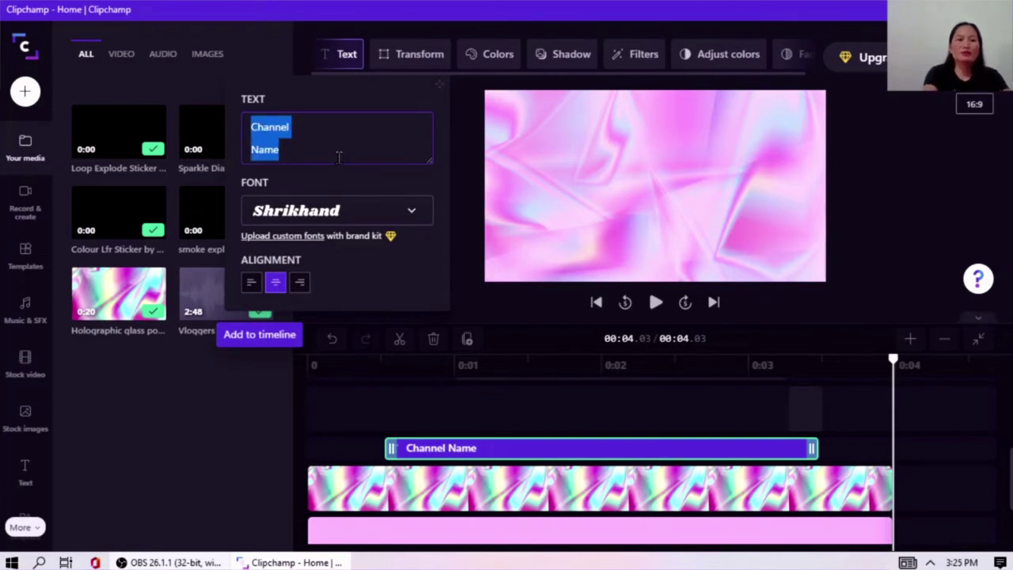
pyautogui.write('galiga26')
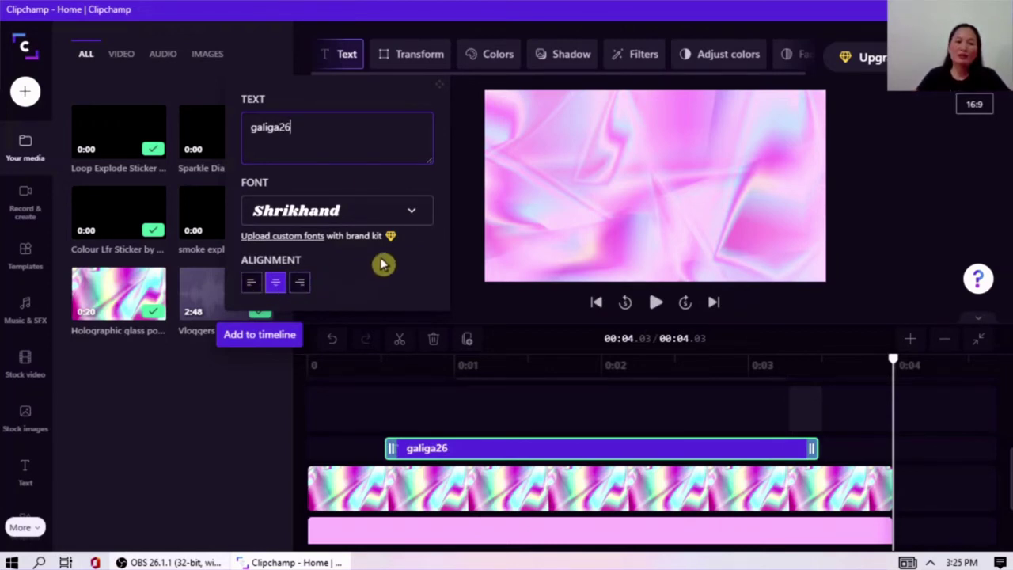
pyautogui.click(410, 213)
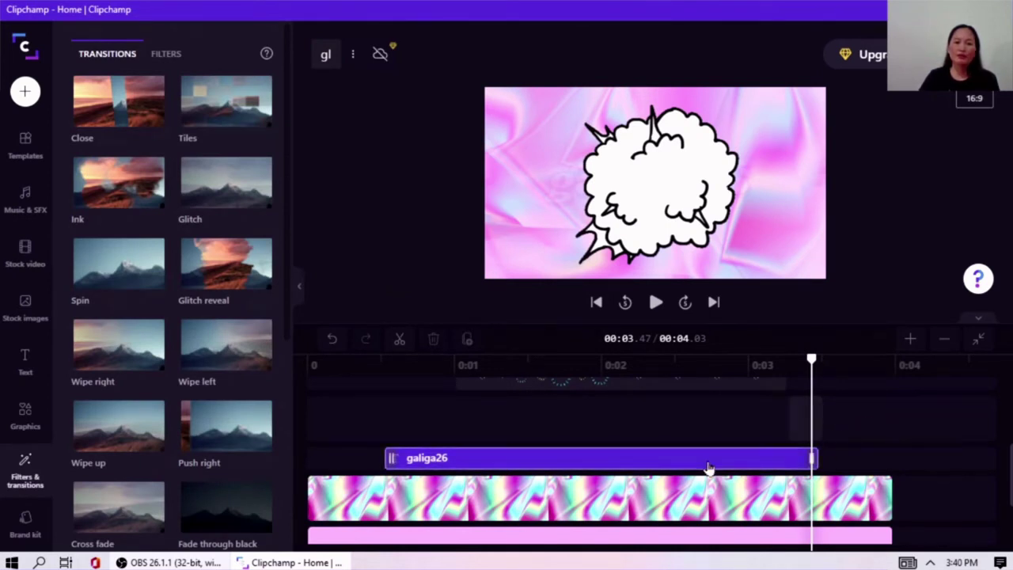
# - Apply the Picture in picture layout to the holographic glass clip and place it in the frame's lower-right corner
pyautogui.click(507, 495)
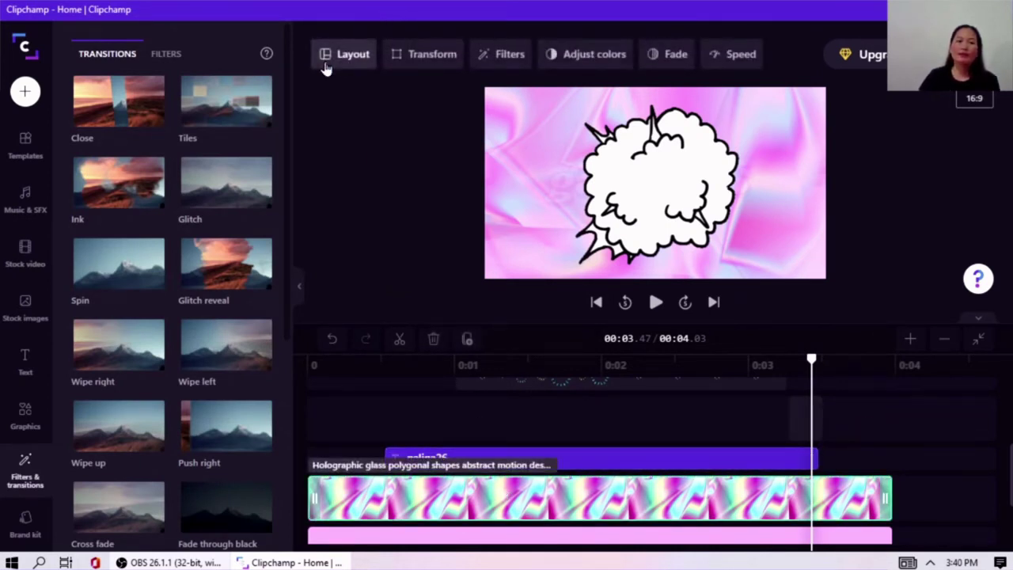
pyautogui.click(350, 57)
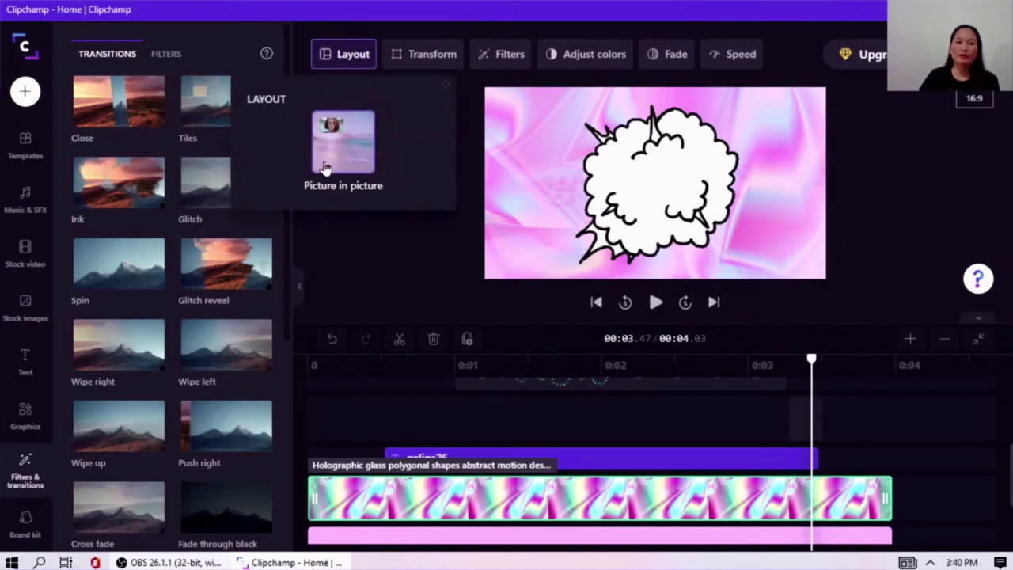
pyautogui.click(346, 150)
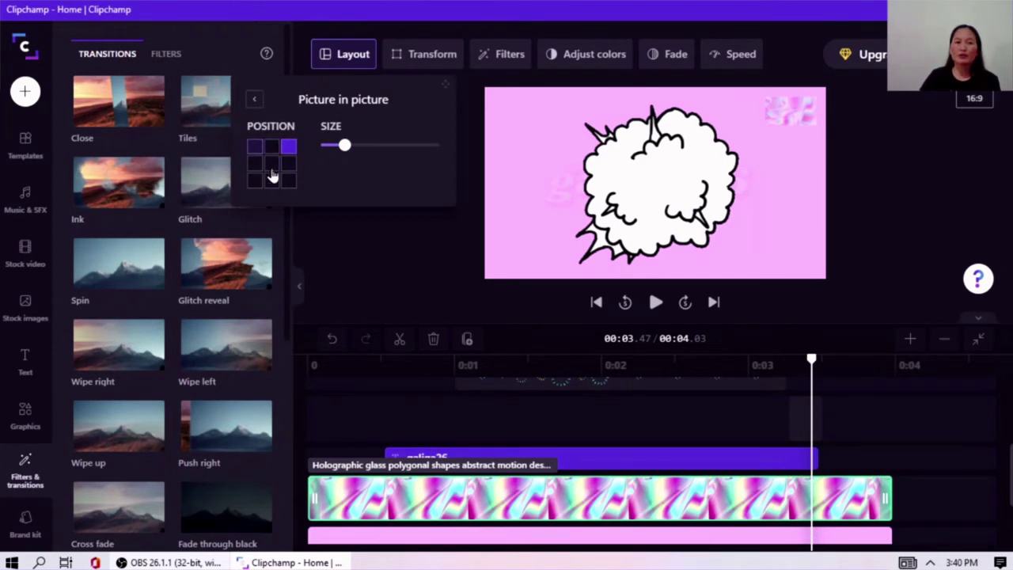
pyautogui.click(274, 164)
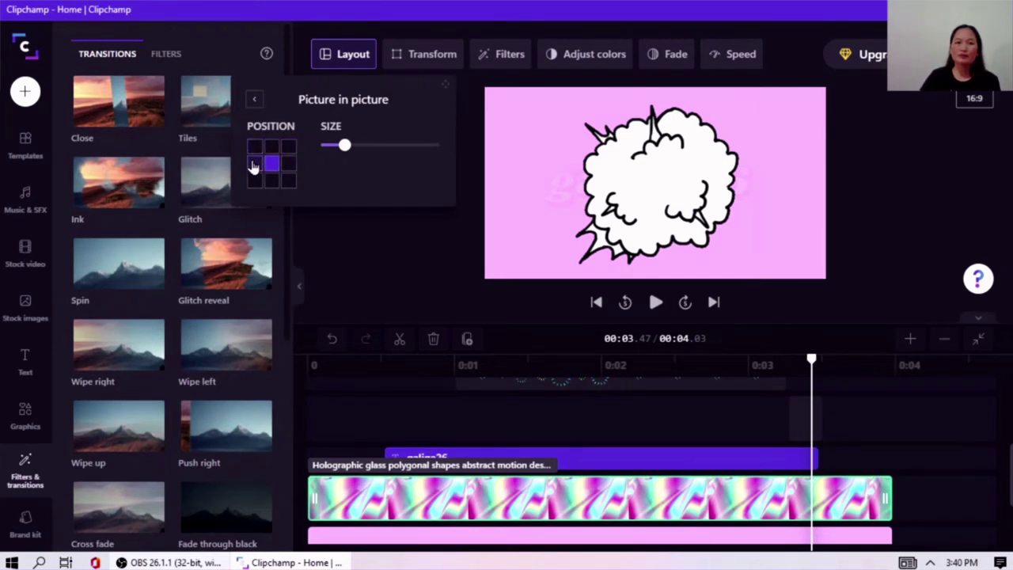
pyautogui.click(252, 164)
pyautogui.click(290, 182)
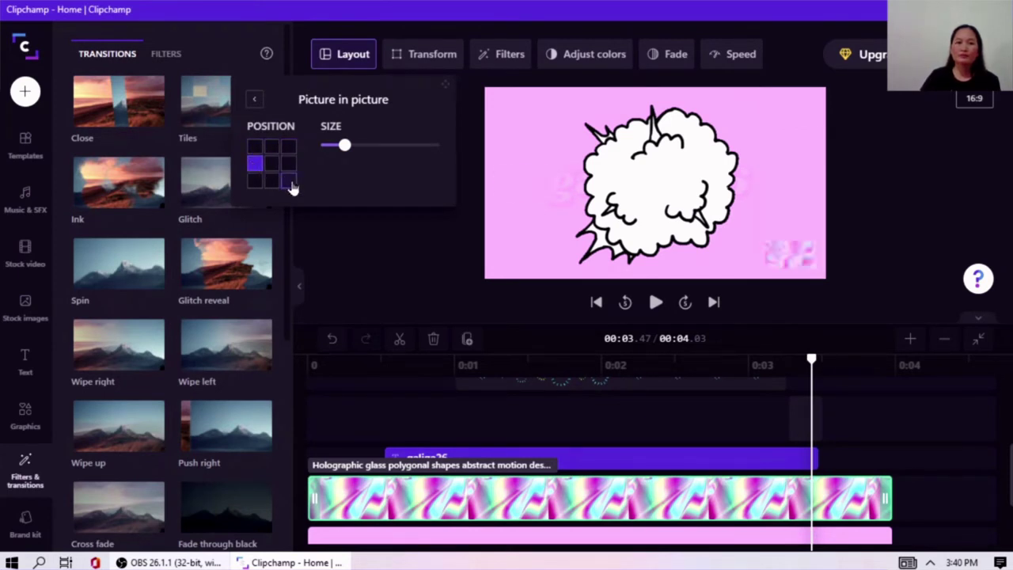
# - Try the upper-right, top-center and center positions for the holographic glass clip and remove its Picture in picture layout
pyautogui.click(292, 152)
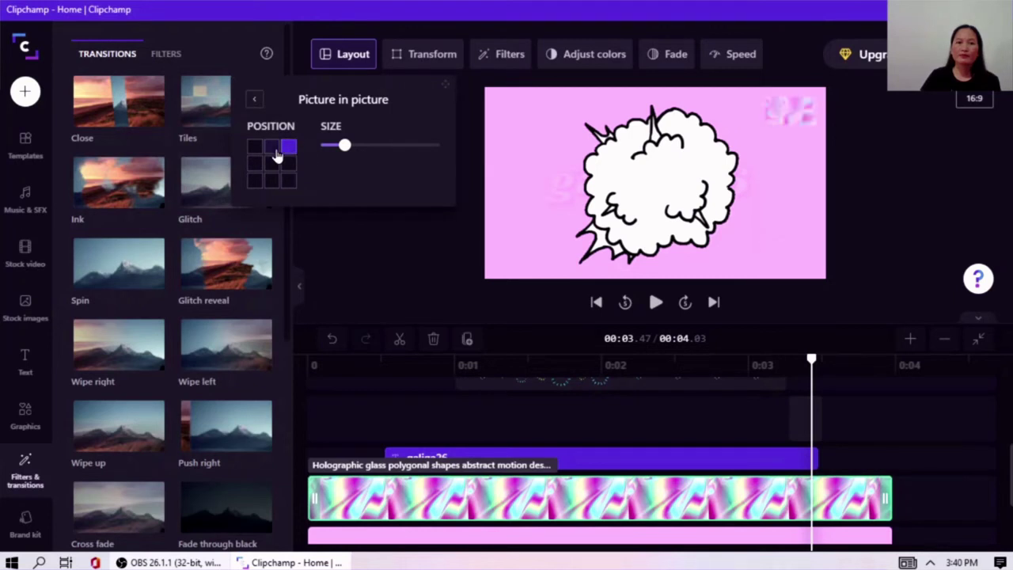
pyautogui.click(273, 149)
pyautogui.click(272, 165)
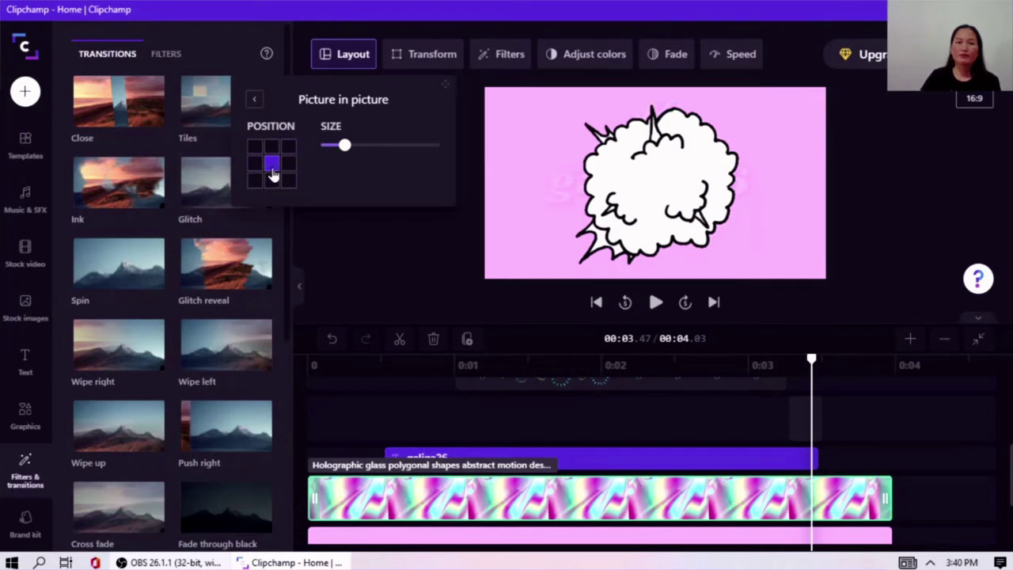
pyautogui.click(252, 101)
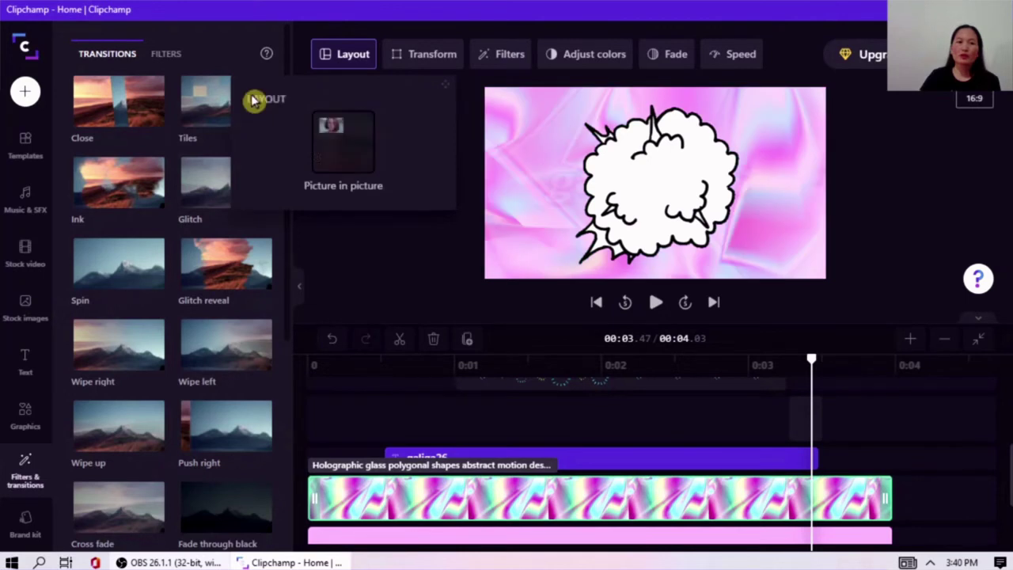
# - Examine the holographic glass clip's Transform, Filters, Adjust colors, Fade and Speed options
pyautogui.click(424, 59)
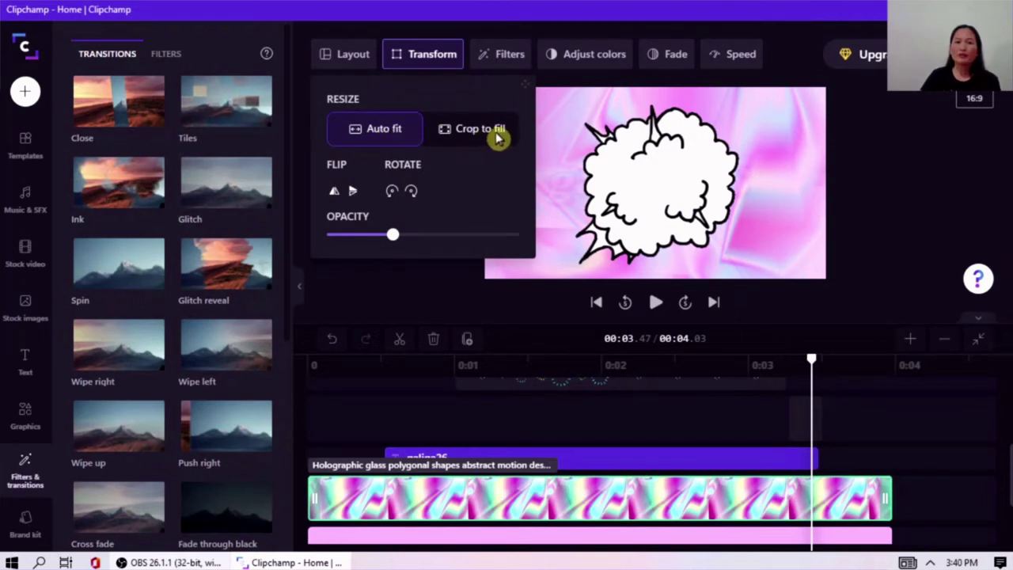
pyautogui.click(499, 138)
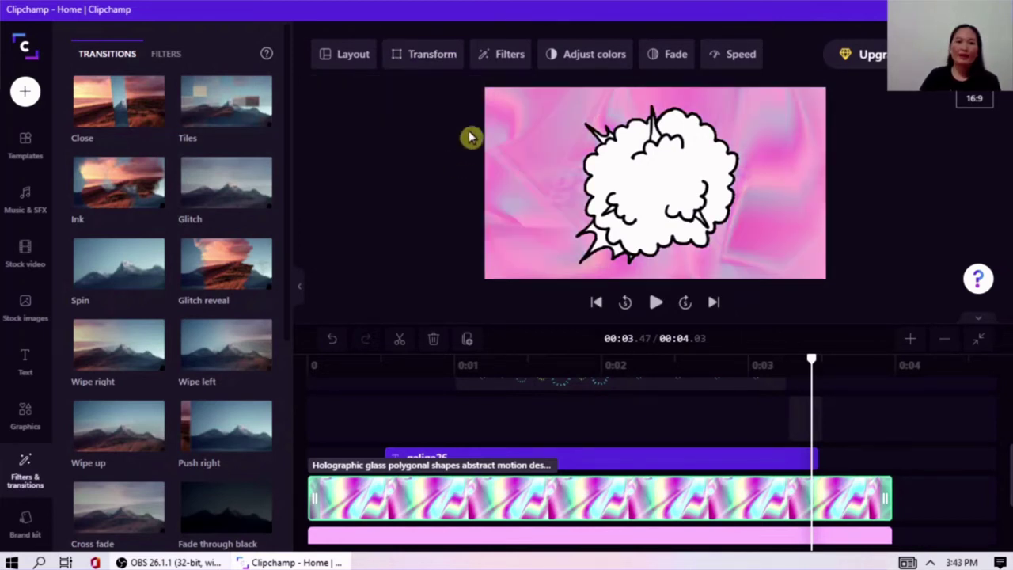
pyautogui.click(510, 57)
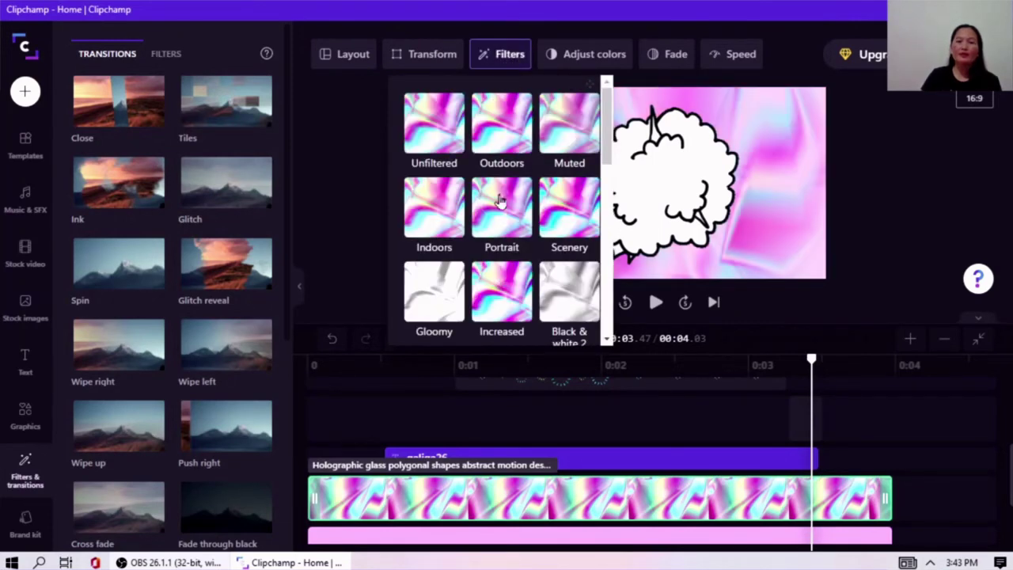
pyautogui.scroll(-6, 562, 245)
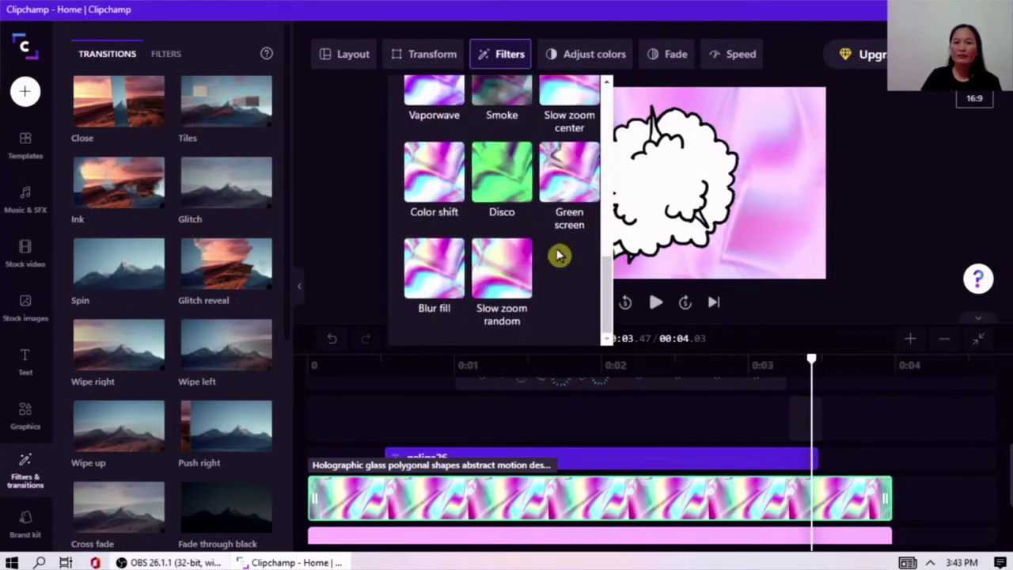
pyautogui.click(605, 57)
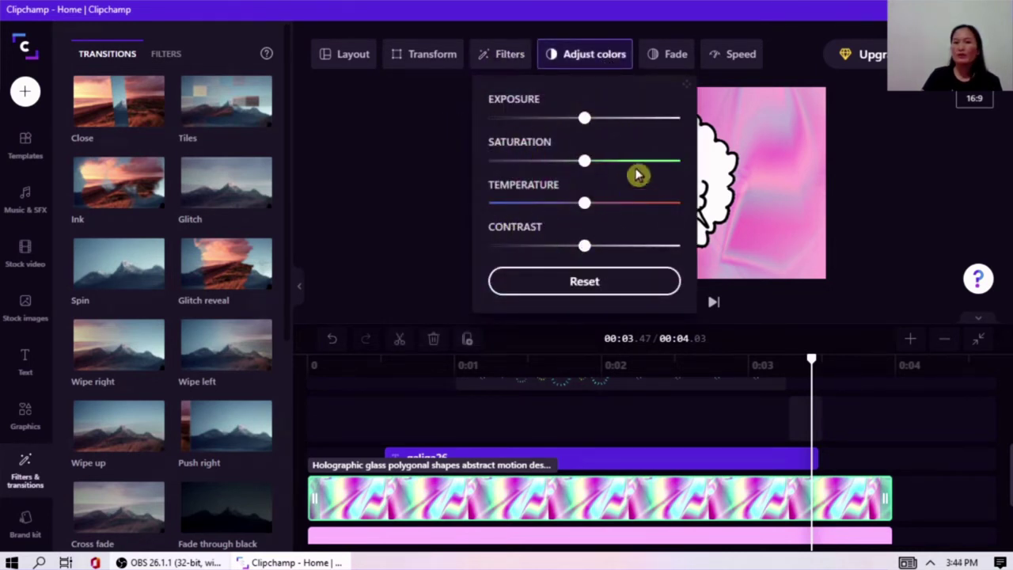
pyautogui.click(678, 54)
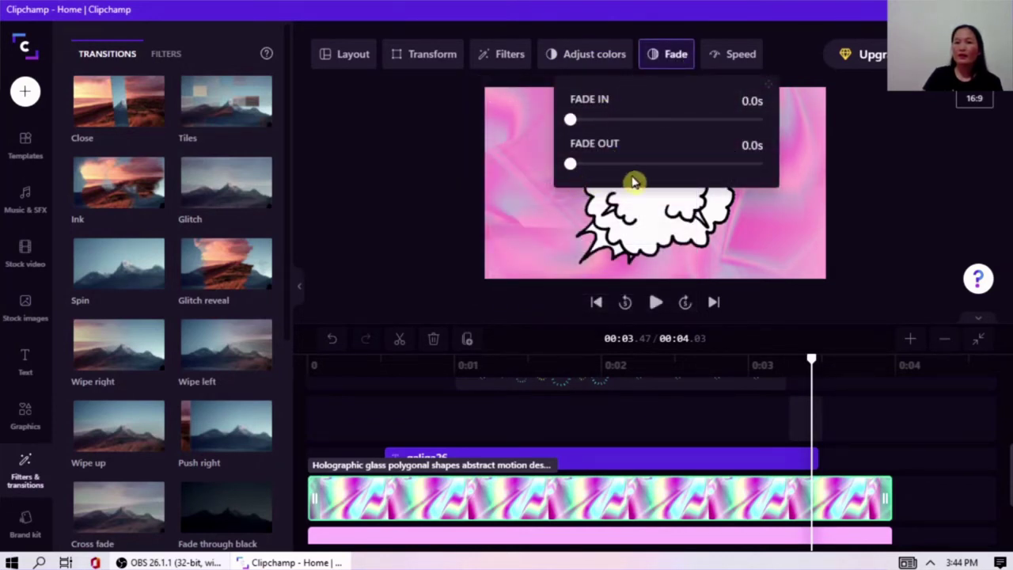
pyautogui.click(729, 58)
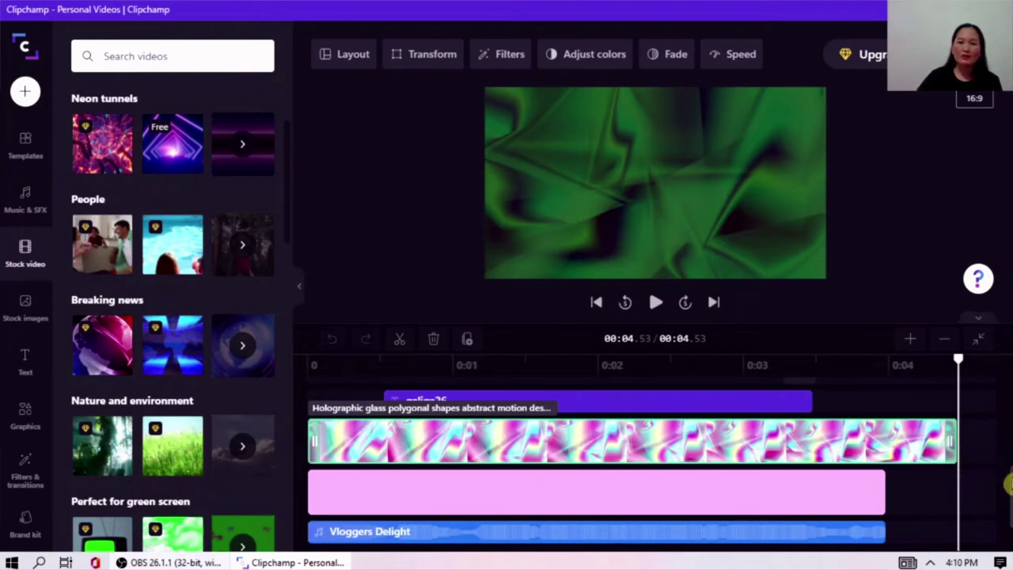
# - Place the free Neon tunnels stock video directly after the holographic glass clip and add a Close transition between them
pyautogui.scroll(2, 807, 428)
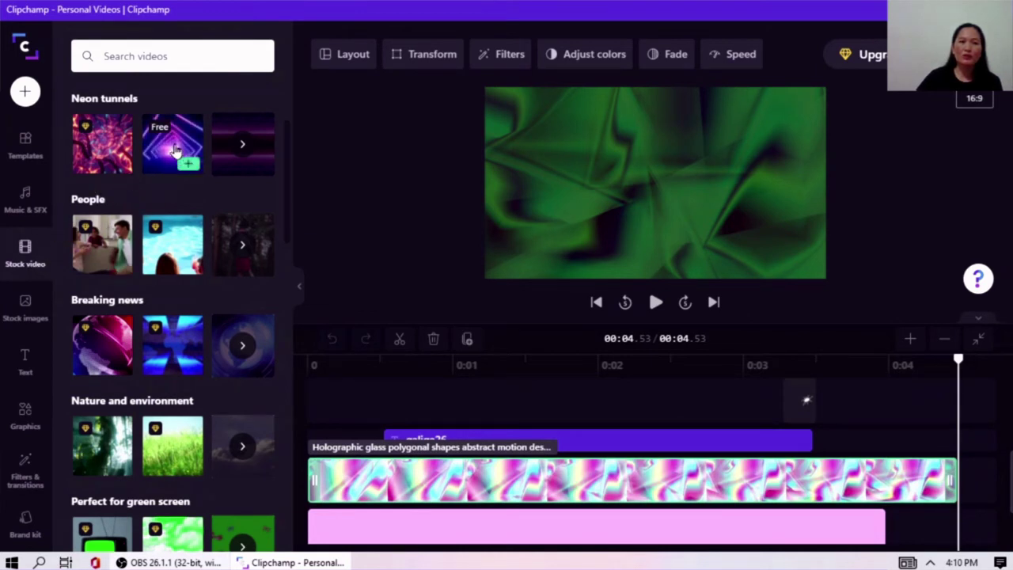
pyautogui.moveTo(176, 150); pyautogui.dragTo(902, 495)
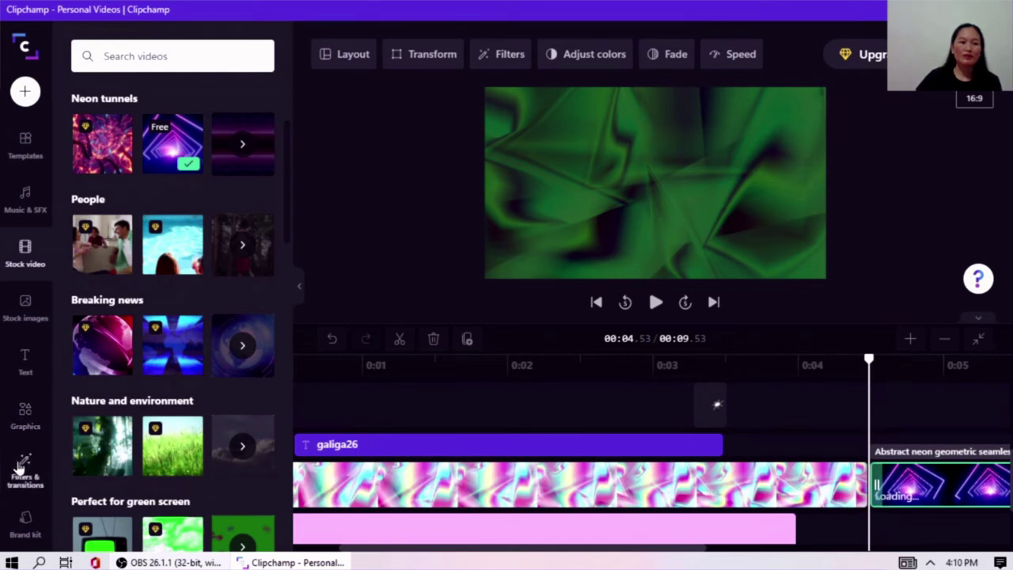
pyautogui.click(22, 467)
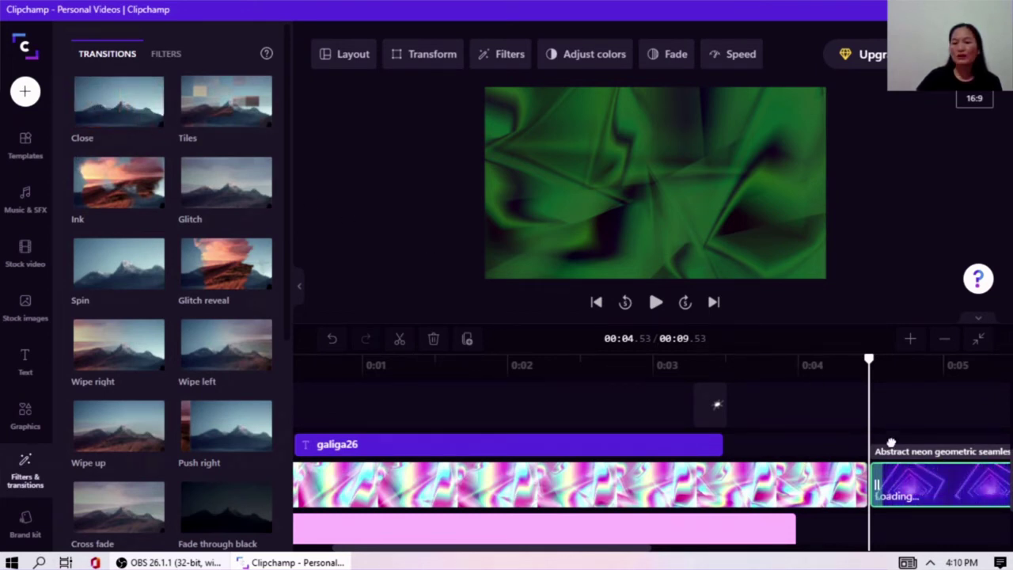
pyautogui.moveTo(873, 485); pyautogui.dragTo(871, 485)
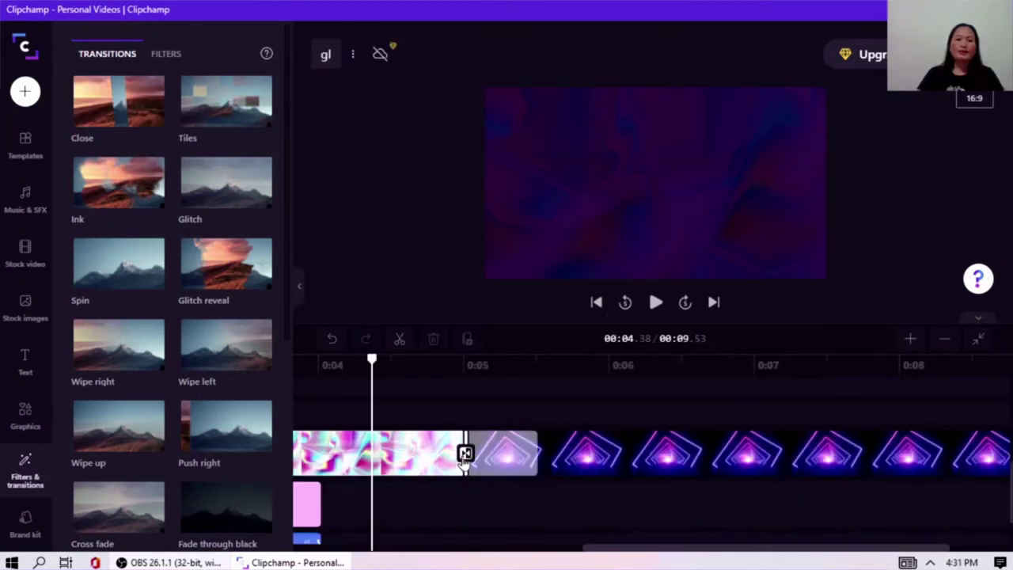
# - Play the preview through the transition into the neon tunnel clip and pause it
pyautogui.click(473, 475)
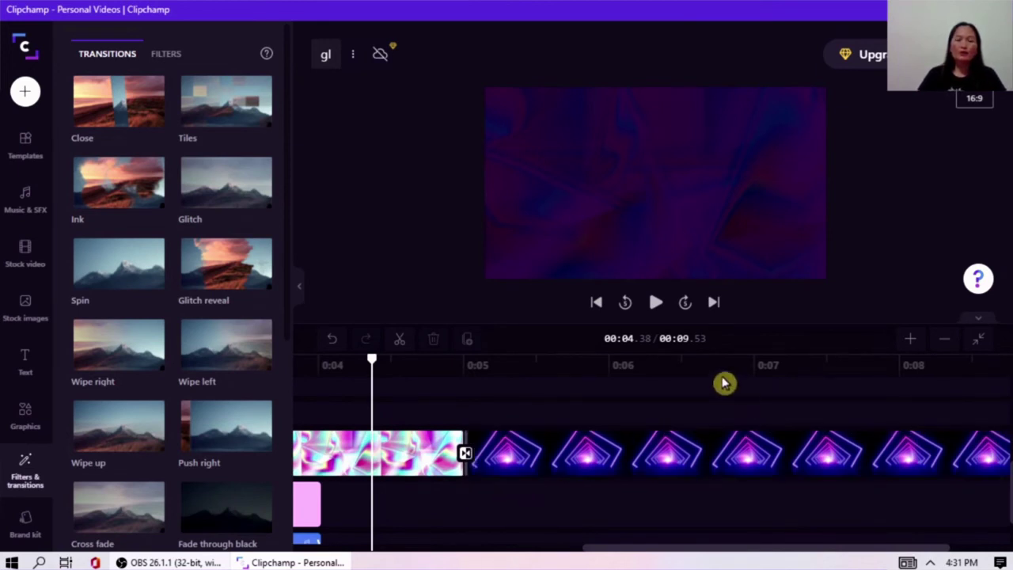
pyautogui.click(656, 302)
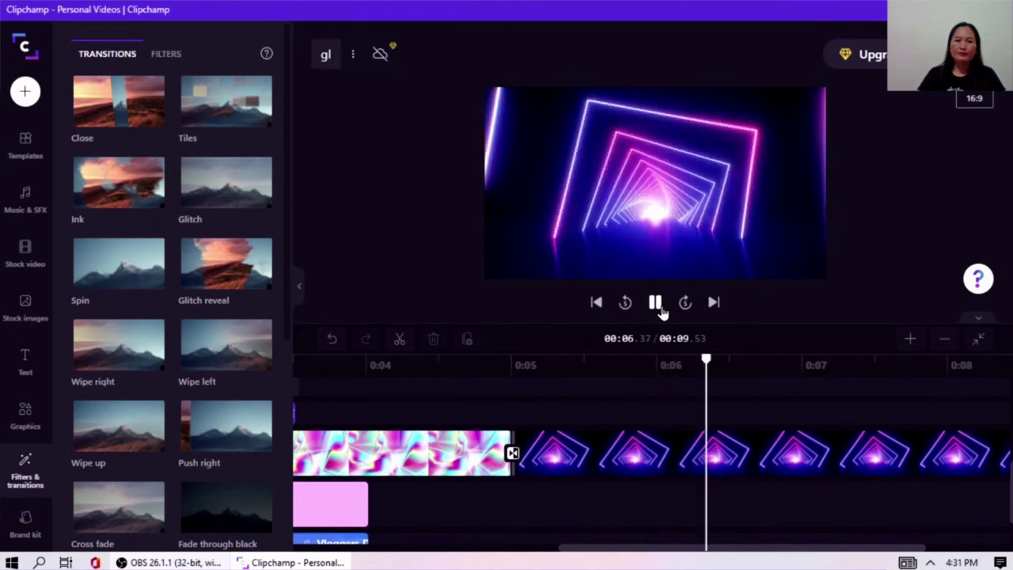
pyautogui.click(656, 303)
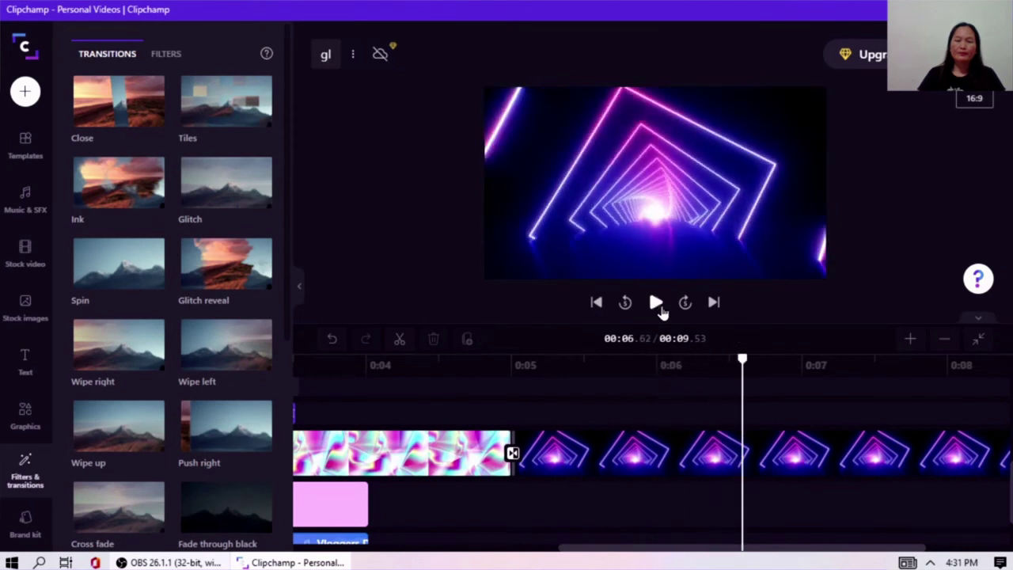
# - Select the transition between the two clips and browse the available transition types
pyautogui.click(513, 456)
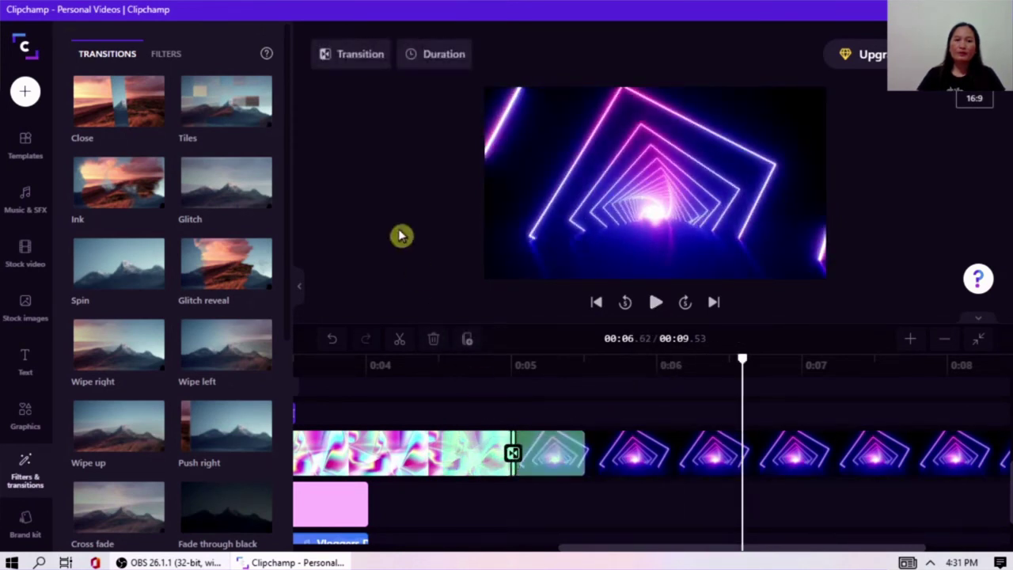
pyautogui.click(360, 56)
pyautogui.click(428, 129)
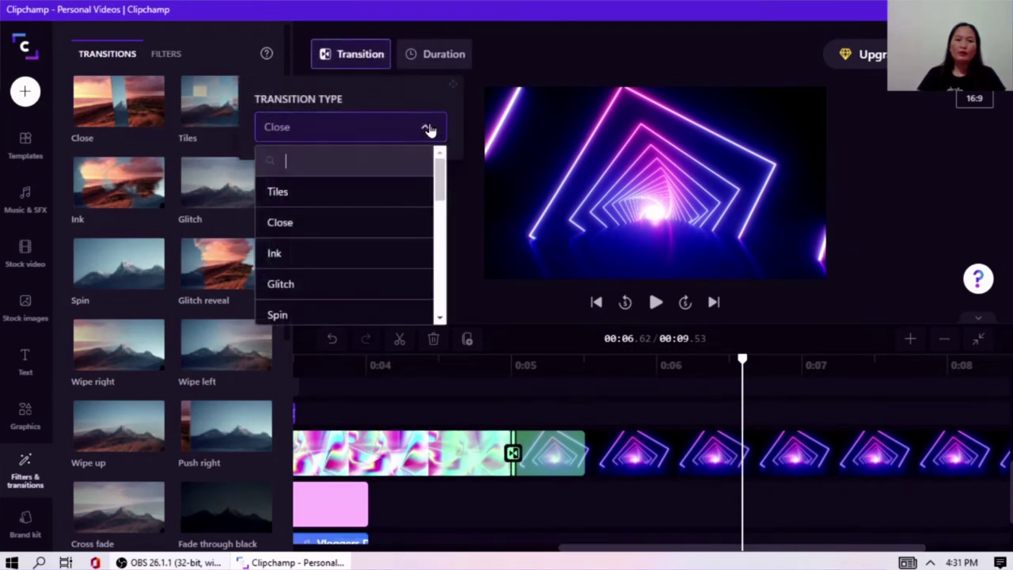
pyautogui.scroll(-3, 369, 275)
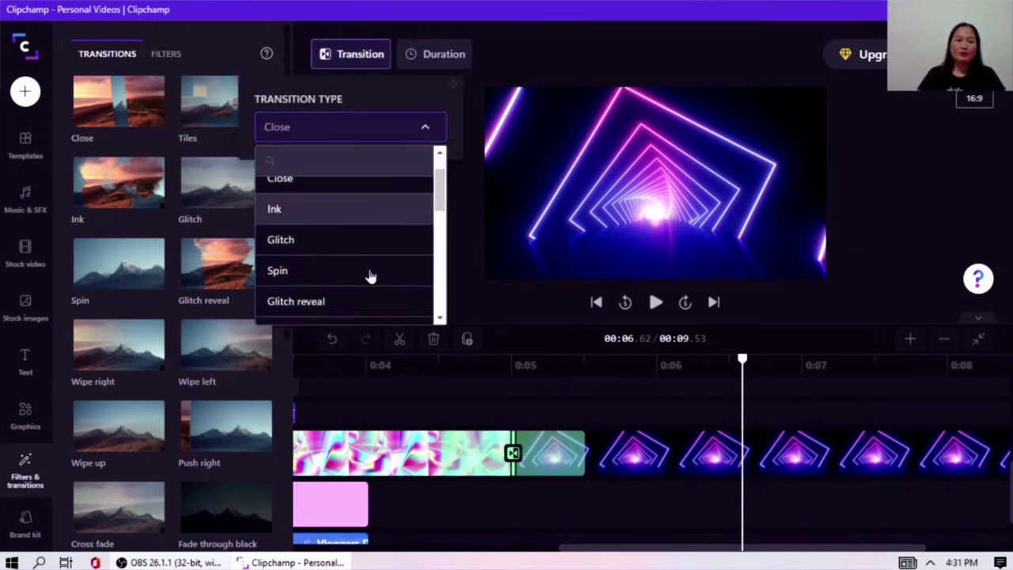
pyautogui.scroll(-5, 369, 275)
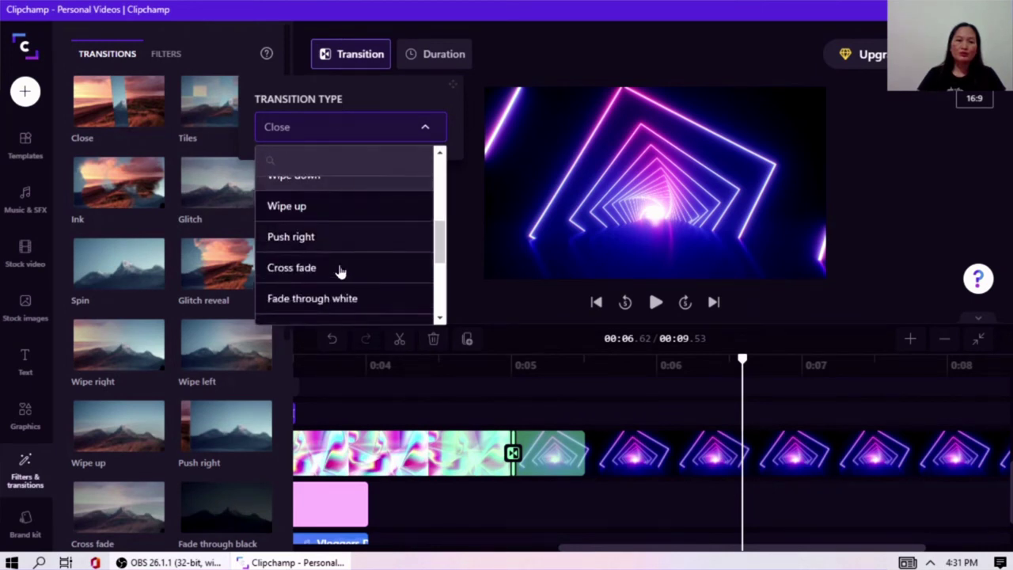
pyautogui.scroll(-3, 349, 266)
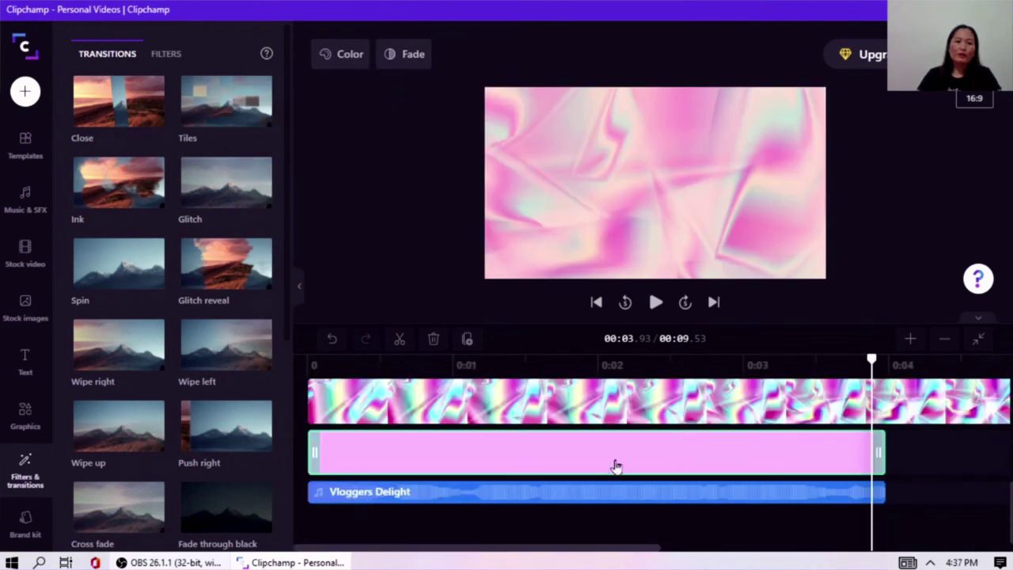
# - Select the Vloggers Delight music track and examine its track volume and fade options
pyautogui.click(412, 492)
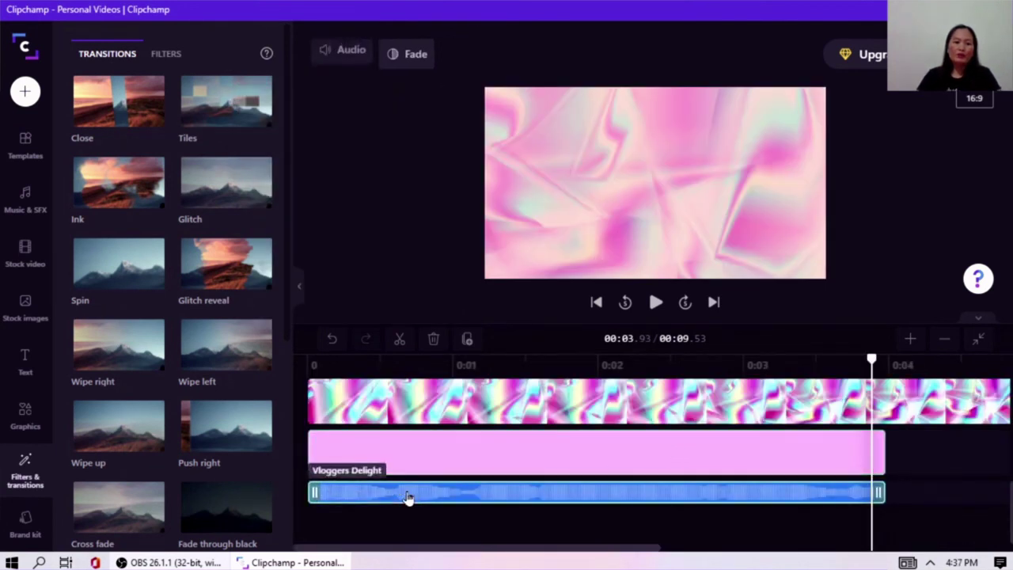
pyautogui.click(353, 55)
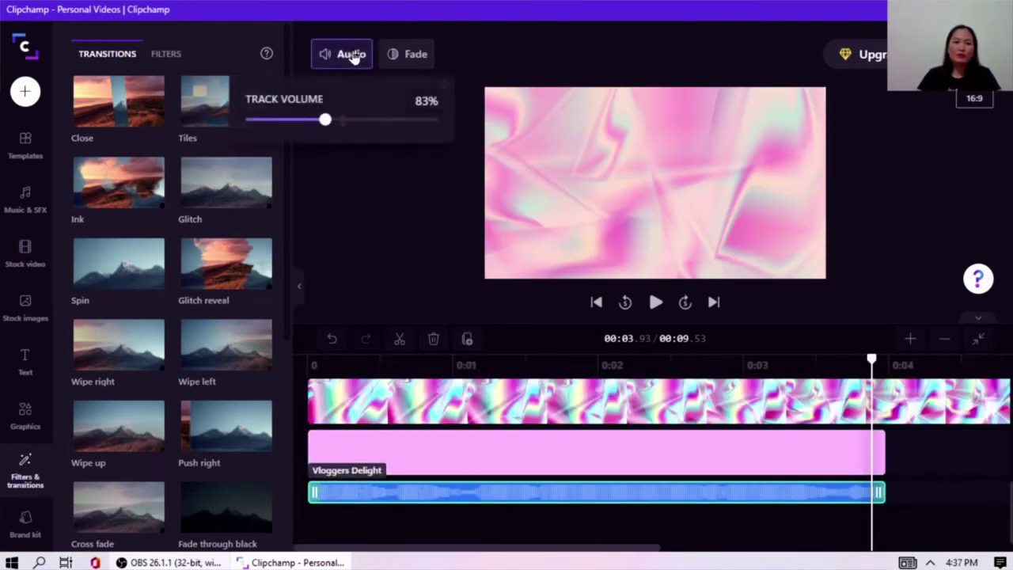
pyautogui.click(327, 117)
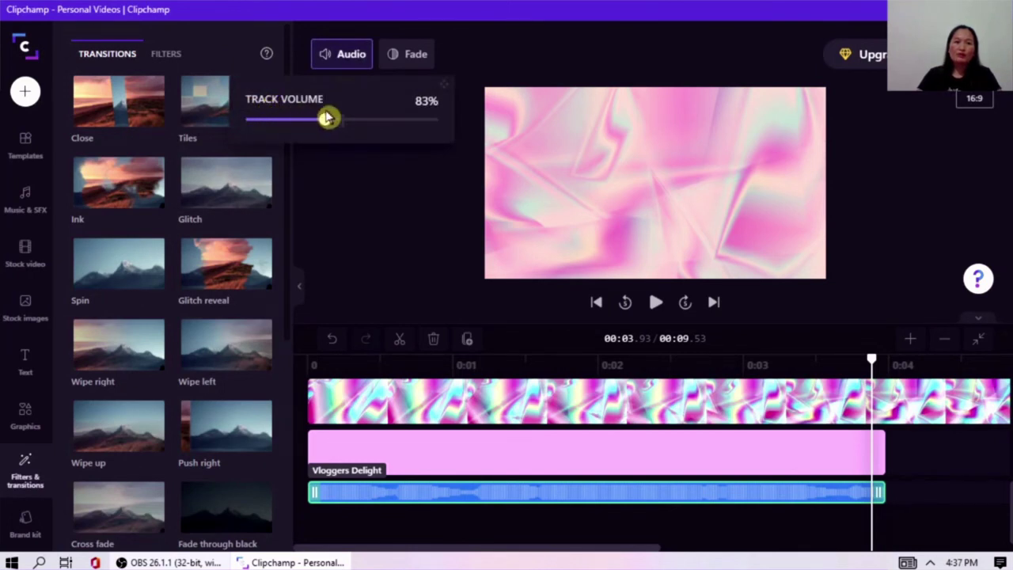
pyautogui.click(413, 53)
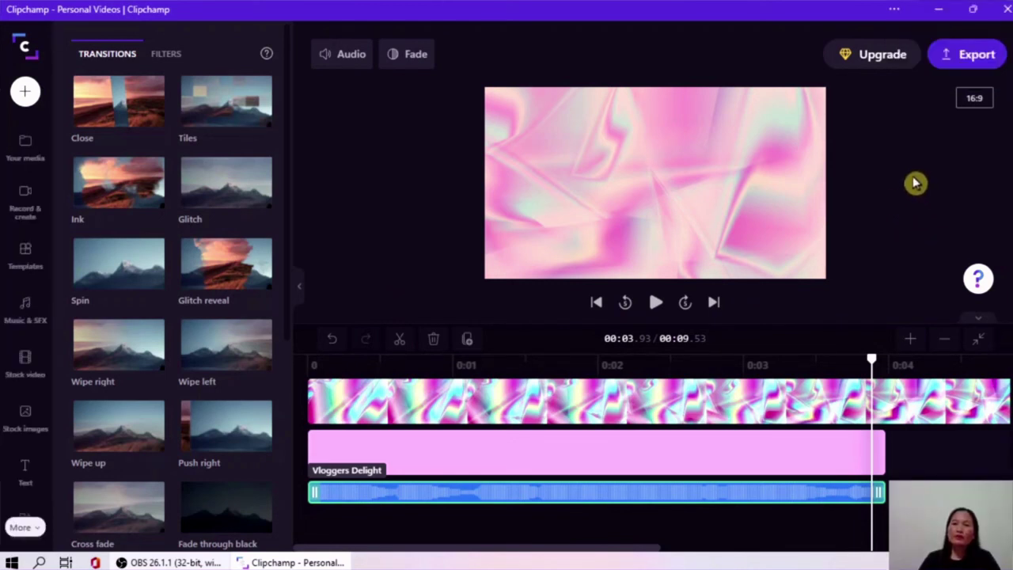
# - Open the export settings for the gl video and examine its resolution options
pyautogui.click(964, 52)
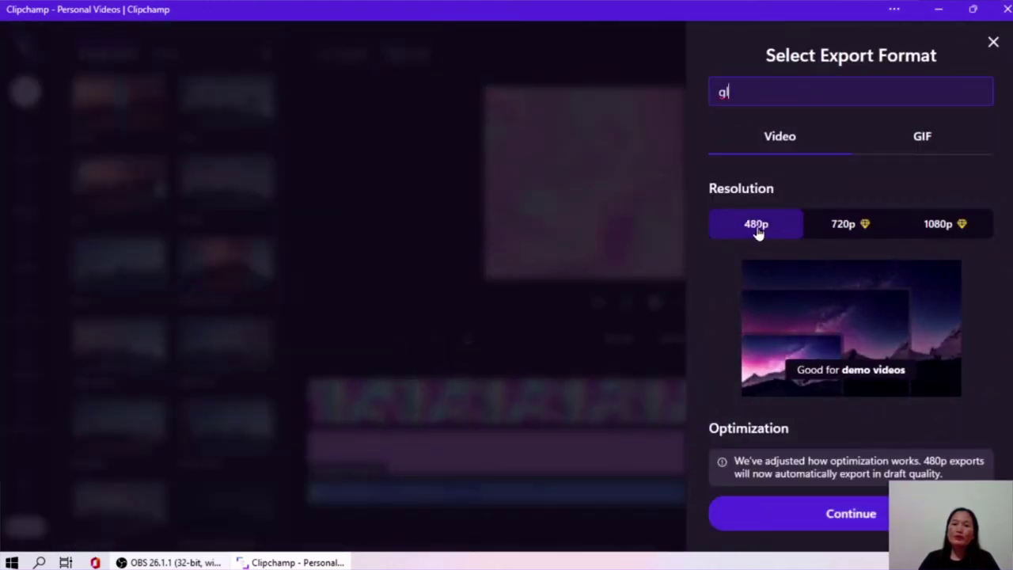
pyautogui.click(801, 235)
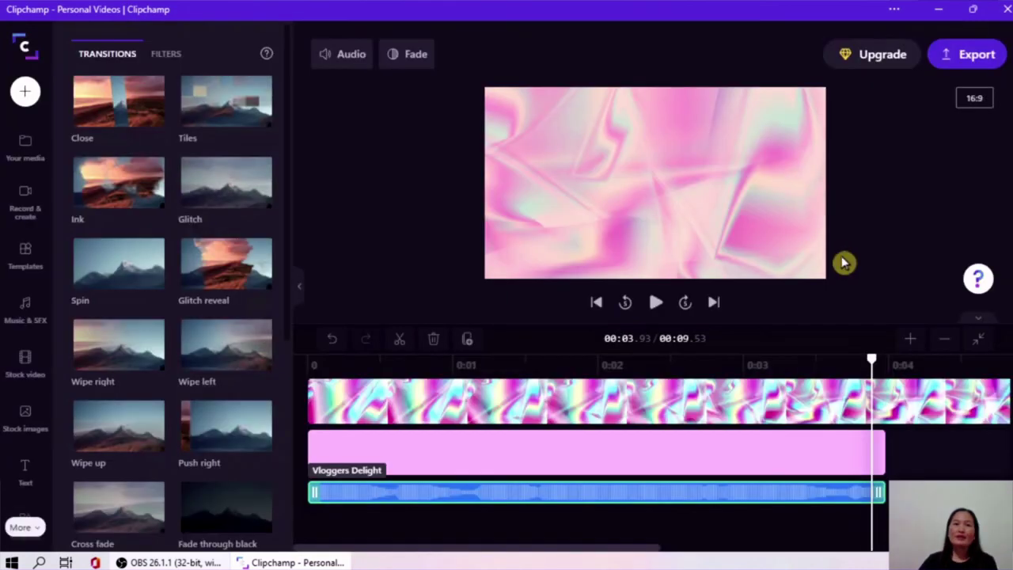